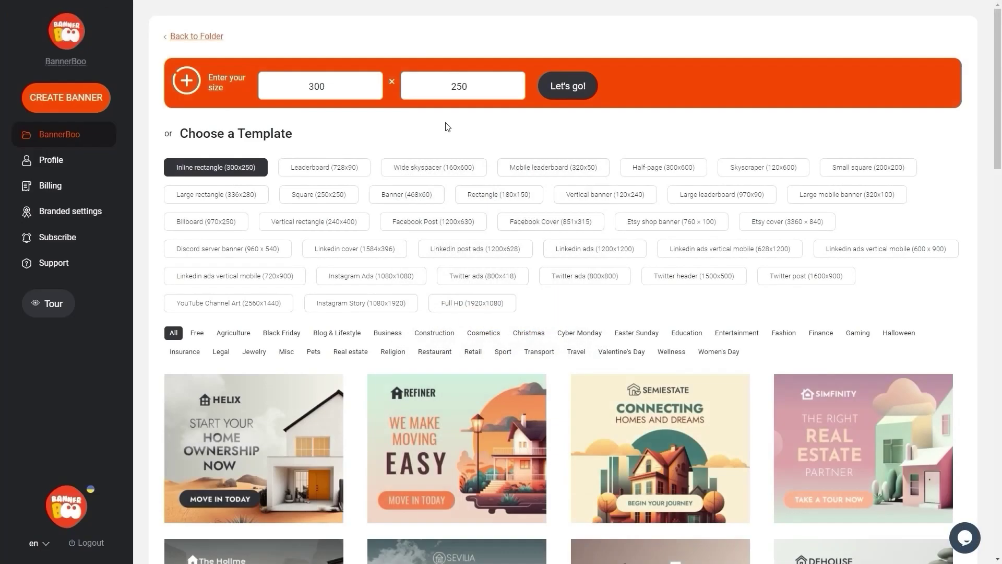
# Step: Create a blank banner with a custom size of 1080 × 1920
pyautogui.doubleClick(351, 85)
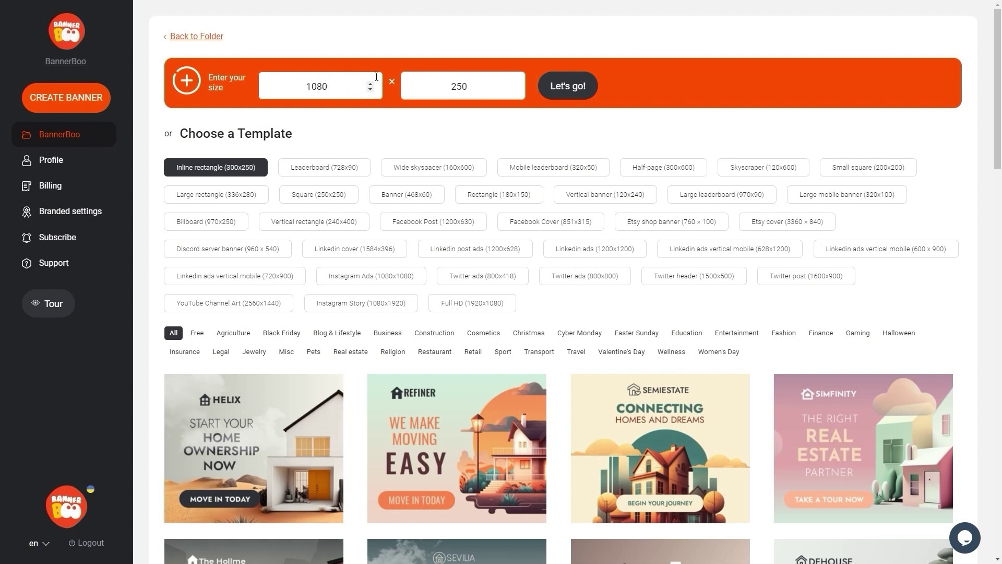
pyautogui.moveTo(482, 87); pyautogui.dragTo(443, 85)
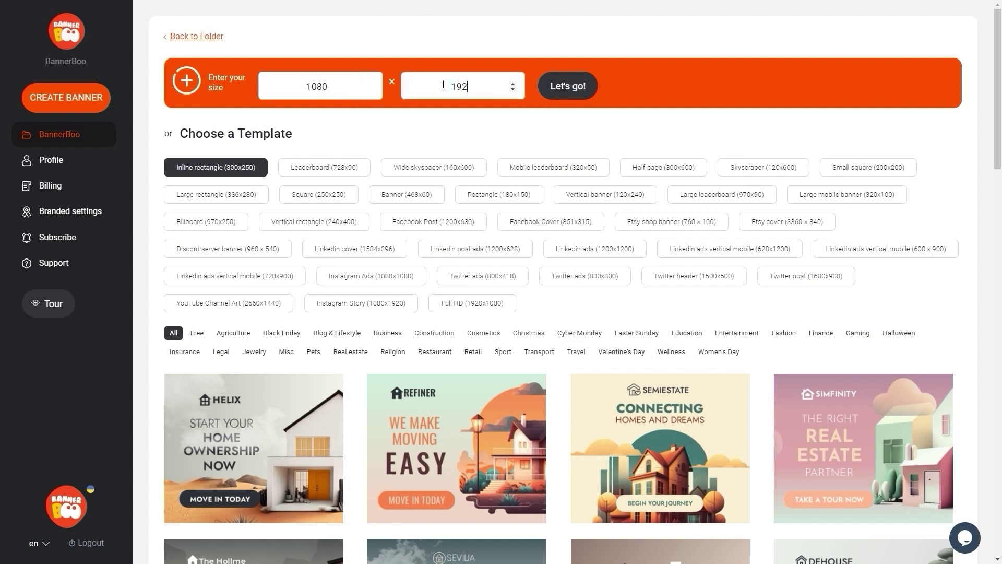
pyautogui.click(581, 81)
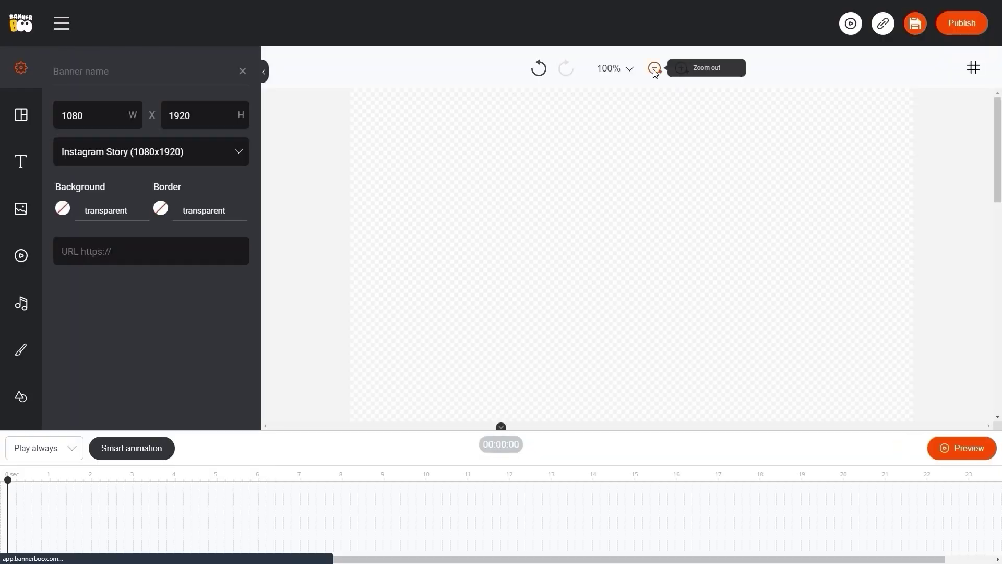
# Step: Search the Unsplash photos for "salad" and add the salad bowl on a green background to the canvas
pyautogui.click(655, 68)
pyautogui.click(655, 67)
pyautogui.click(655, 68)
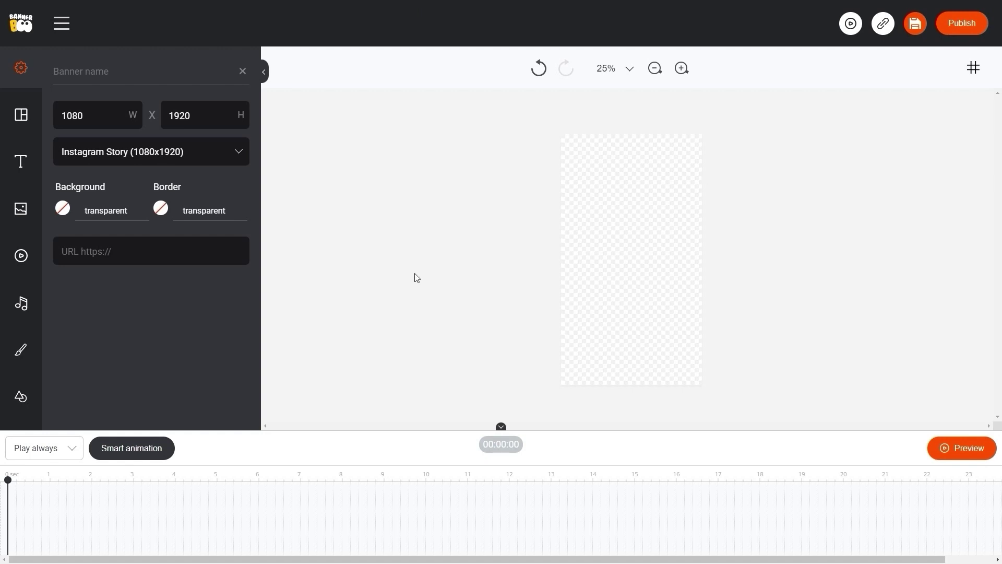
pyautogui.click(20, 208)
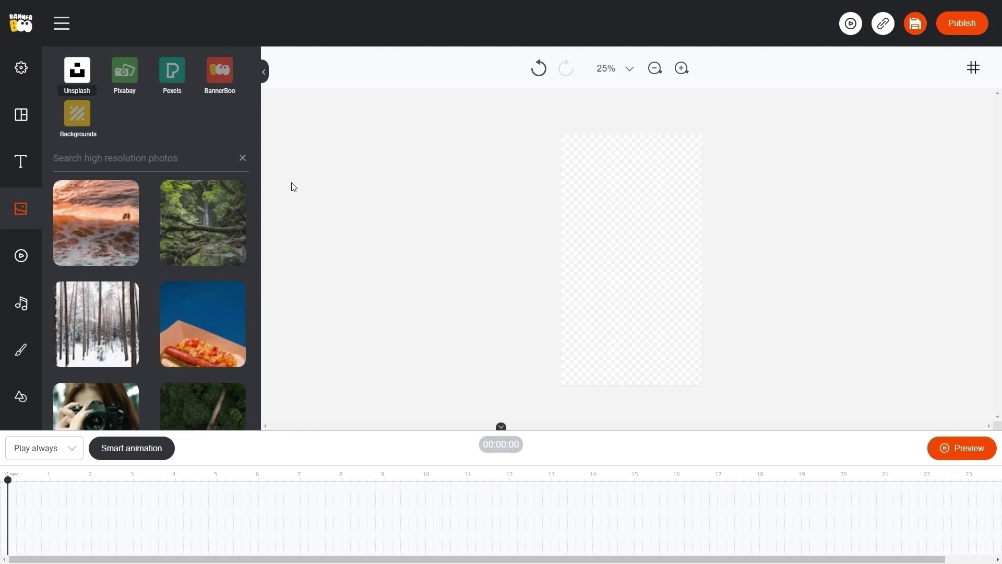
pyautogui.write('salad')
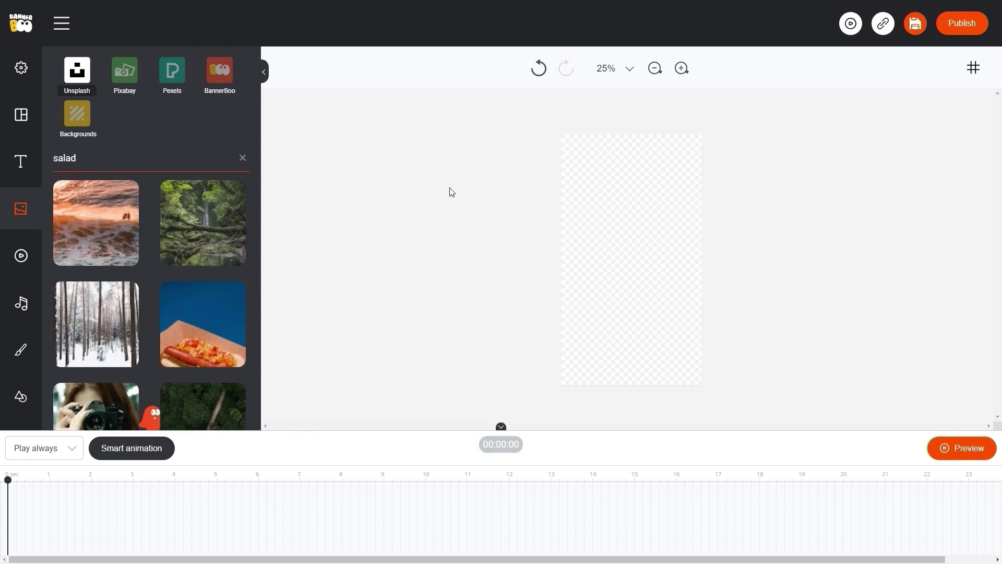
pyautogui.scroll(-3, 154, 282)
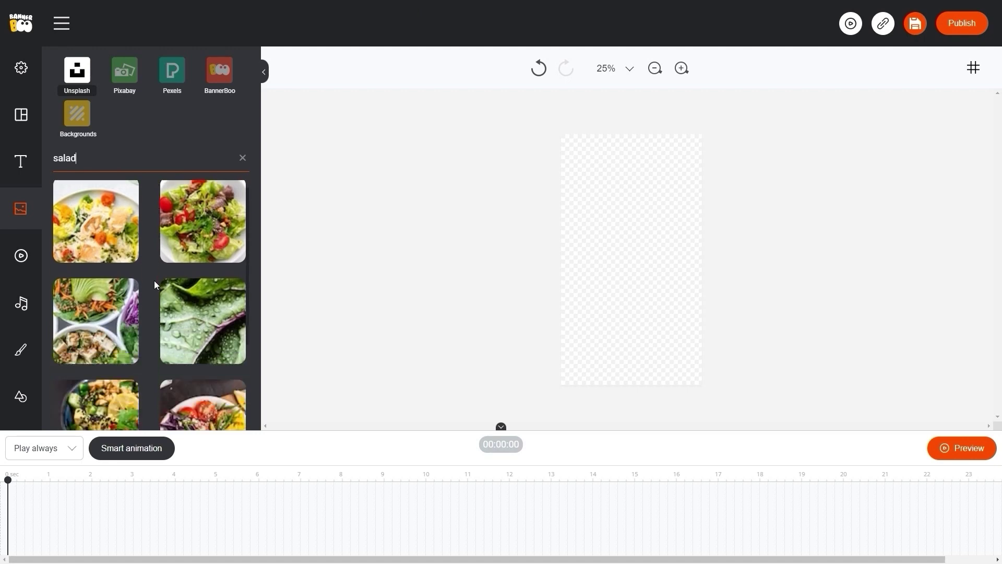
pyautogui.scroll(-3, 155, 280)
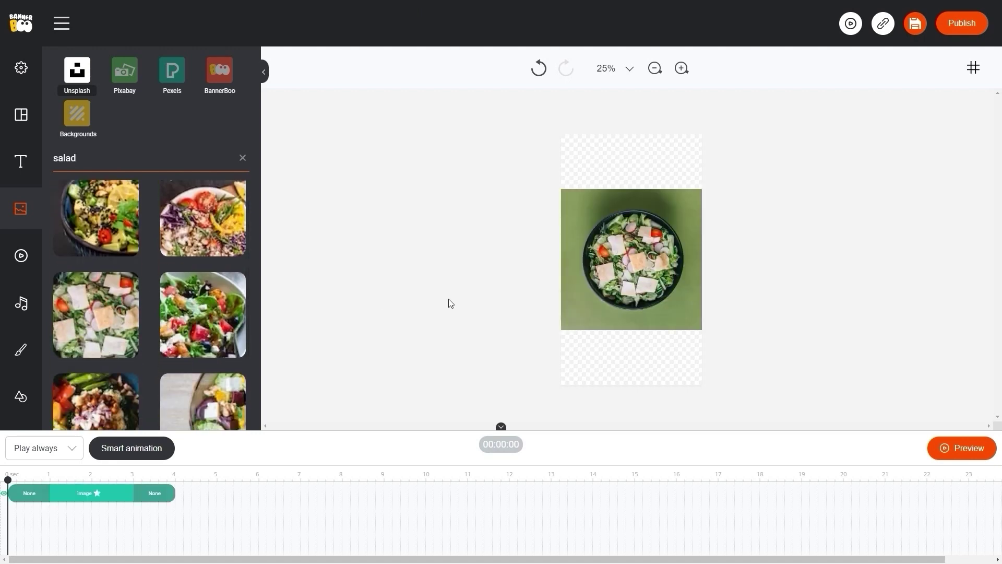
# Step: Enlarge the salad photo so the bowl overhangs the lower part of the canvas, and remove the photo's background
pyautogui.click(642, 293)
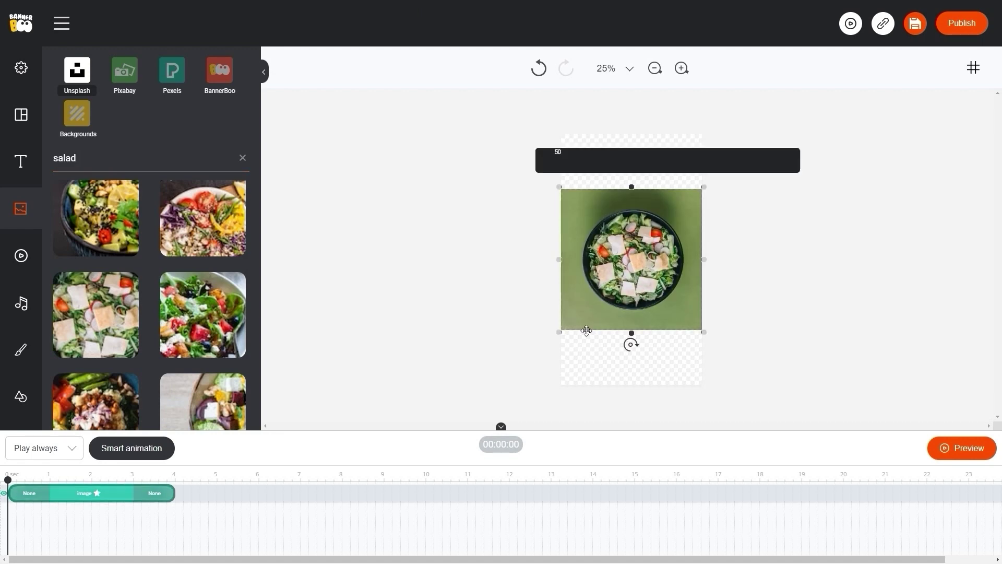
pyautogui.moveTo(561, 330); pyautogui.dragTo(446, 441)
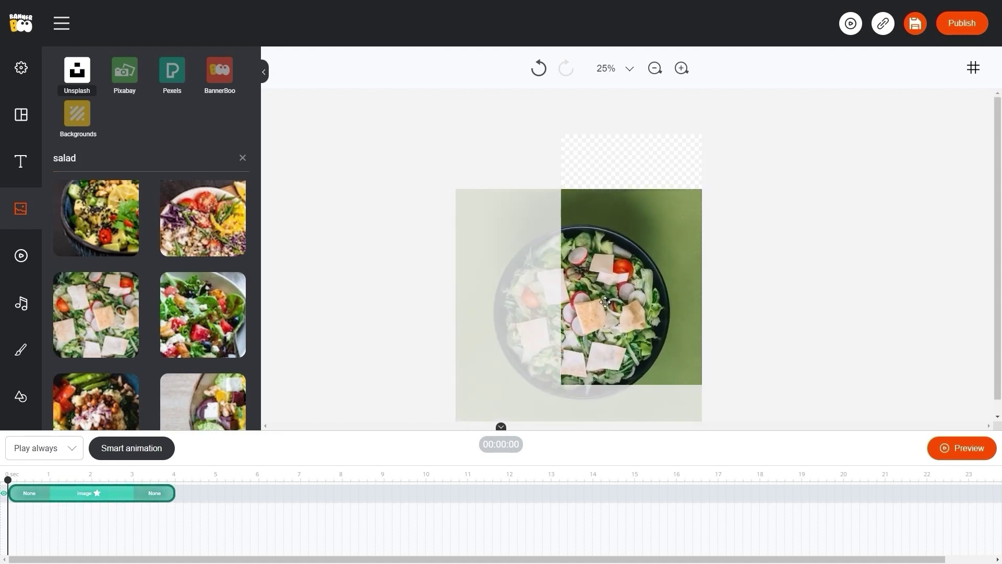
pyautogui.moveTo(605, 300); pyautogui.dragTo(657, 328)
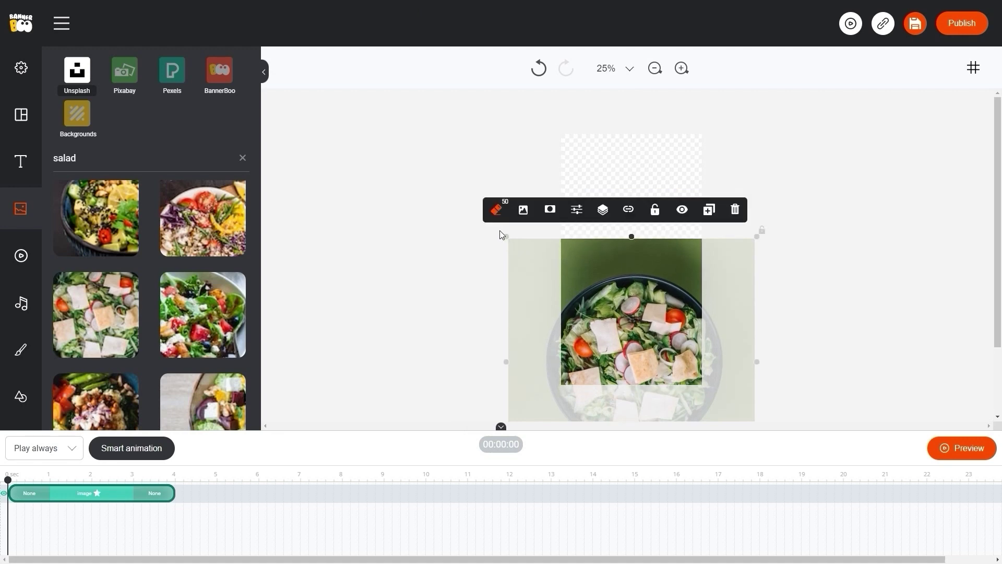
pyautogui.click(495, 210)
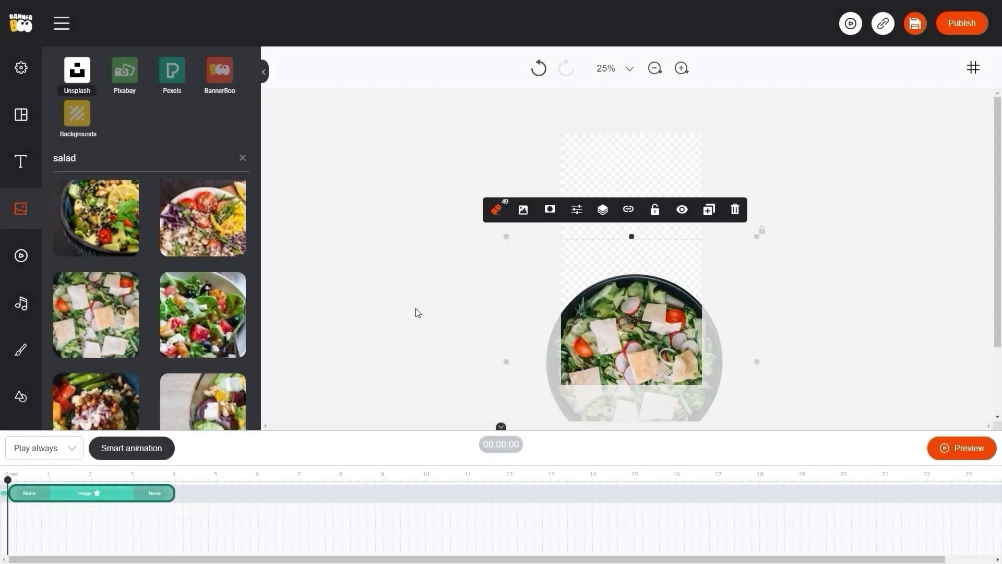
pyautogui.click(413, 323)
# Step: Search the stock photos for "pasta" and add the dark bowl of ribbon pasta with herbs to the canvas
pyautogui.doubleClick(117, 160)
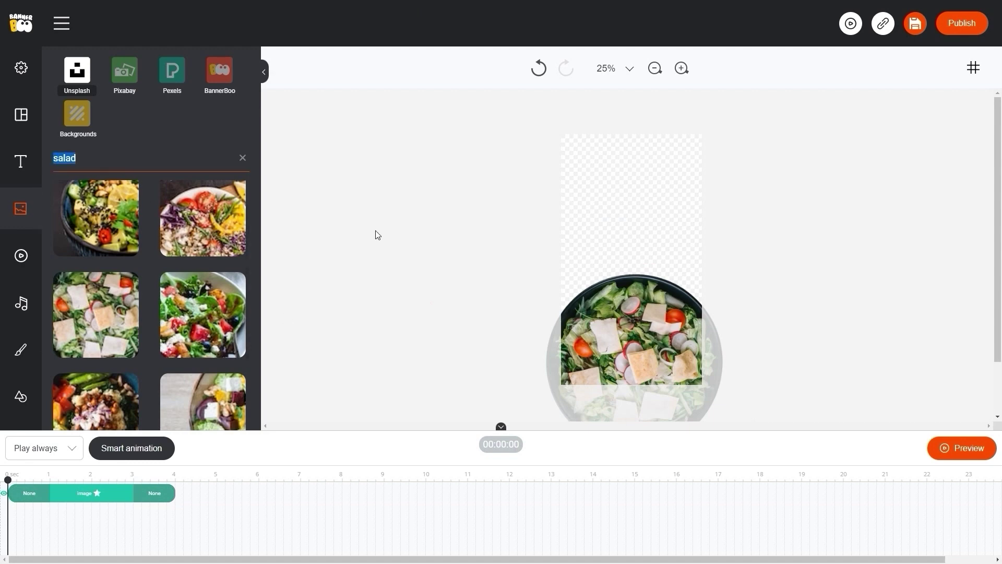
pyautogui.write('pasta')
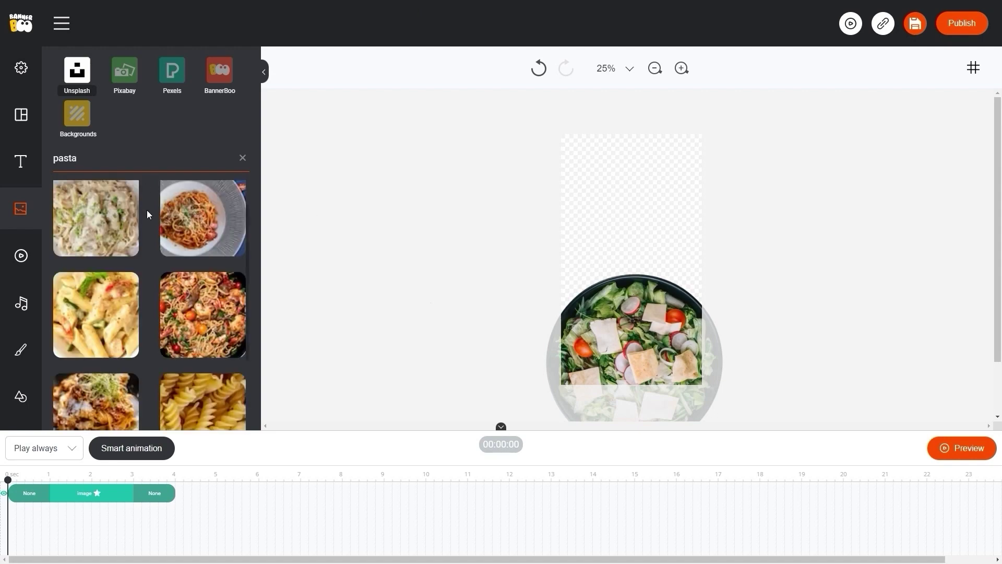
pyautogui.scroll(-2, 146, 214)
pyautogui.scroll(-5, 146, 214)
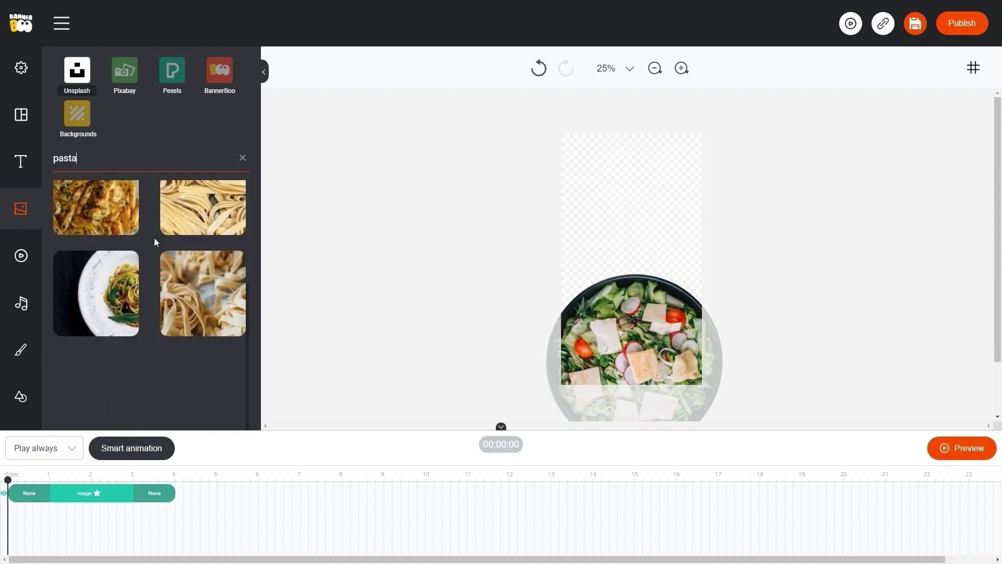
pyautogui.scroll(-5, 154, 237)
pyautogui.click(203, 269)
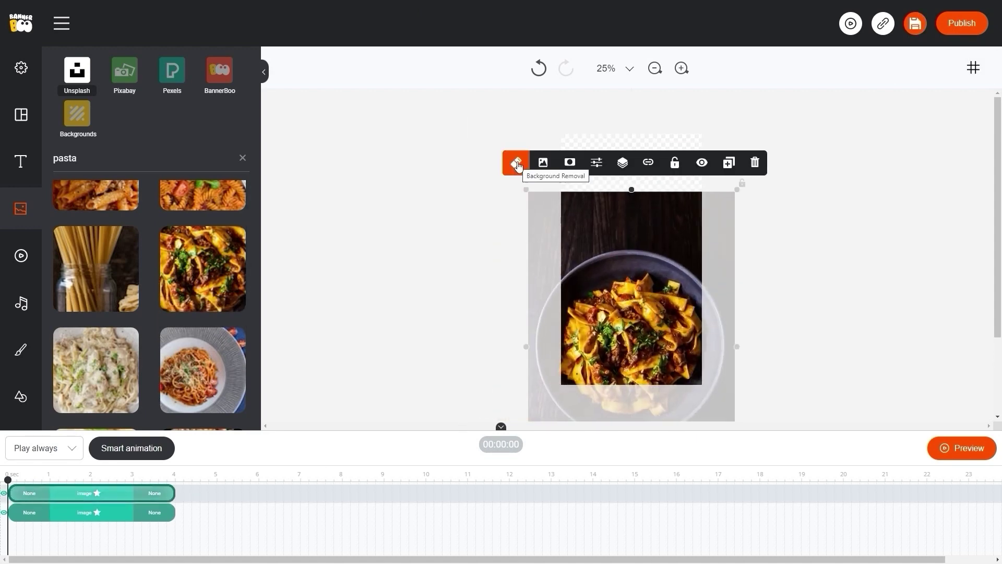
# Step: Remove the pasta photo's background and slightly enlarge and shift the bowl so that it covers the salad bowl
pyautogui.click(516, 162)
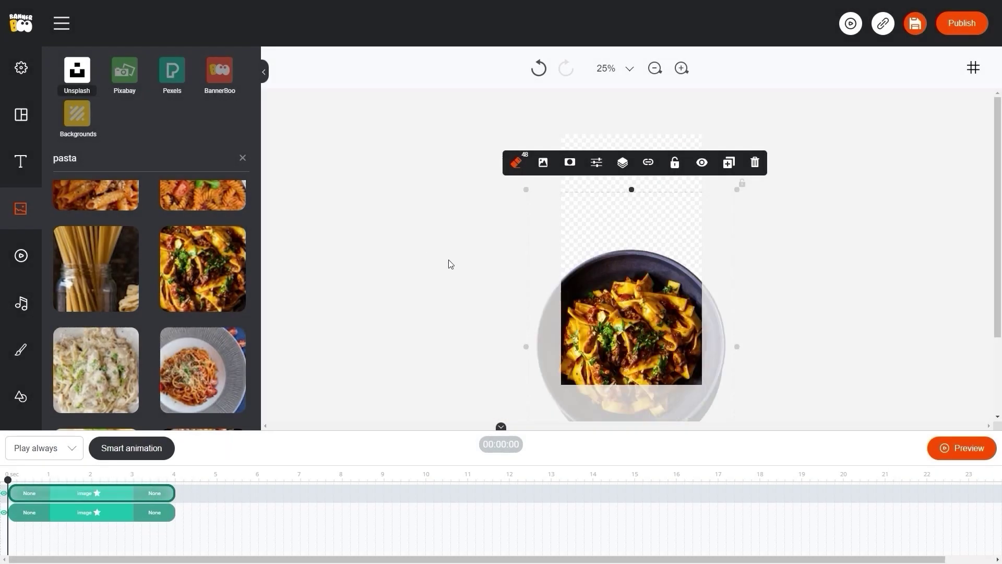
pyautogui.moveTo(649, 298); pyautogui.dragTo(657, 320)
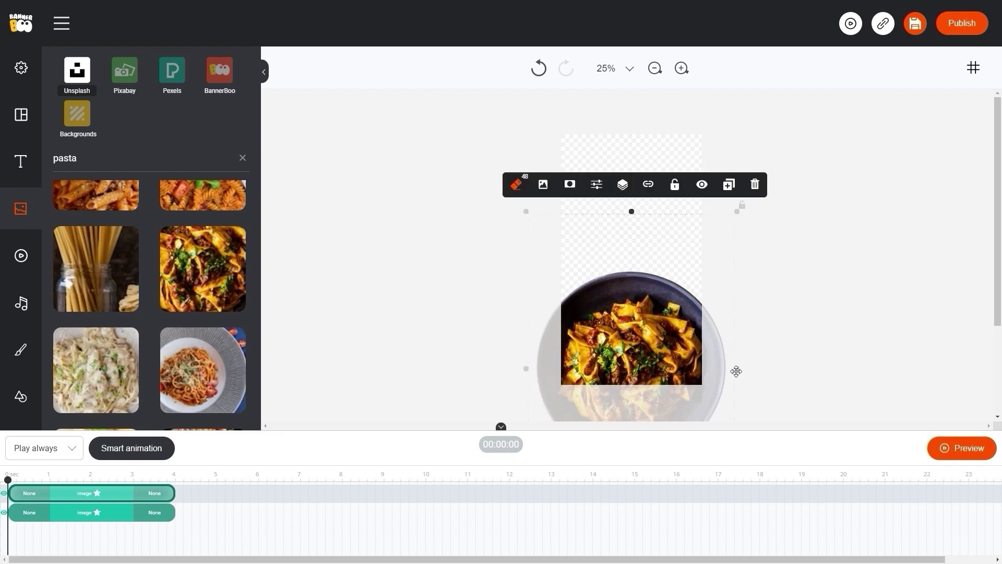
pyautogui.moveTo(738, 369); pyautogui.dragTo(745, 369)
pyautogui.moveTo(663, 348); pyautogui.dragTo(665, 347)
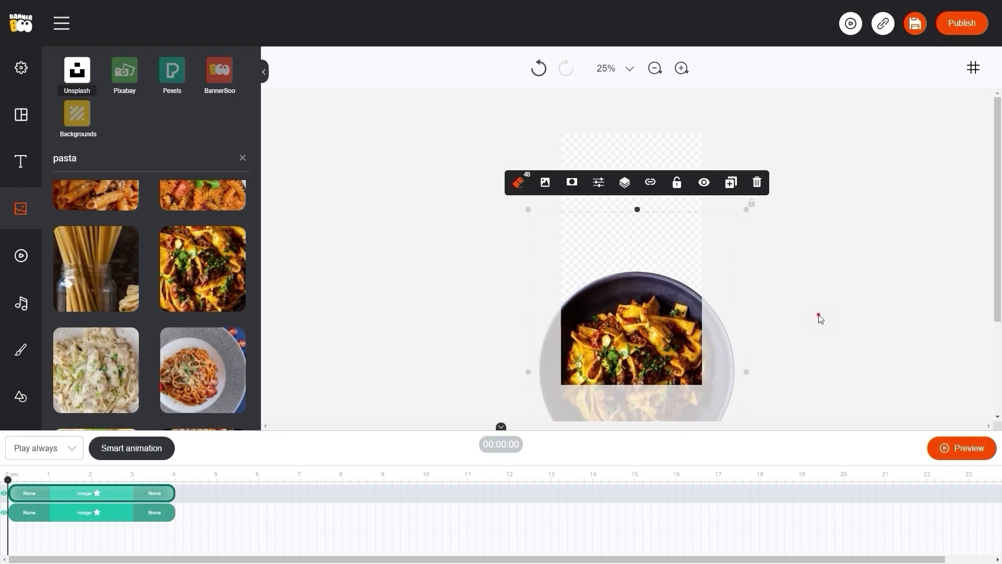
pyautogui.click(820, 319)
# Step: Enable the rulers and place a horizontal guide along the upper rim of the pasta bowl
pyautogui.click(972, 67)
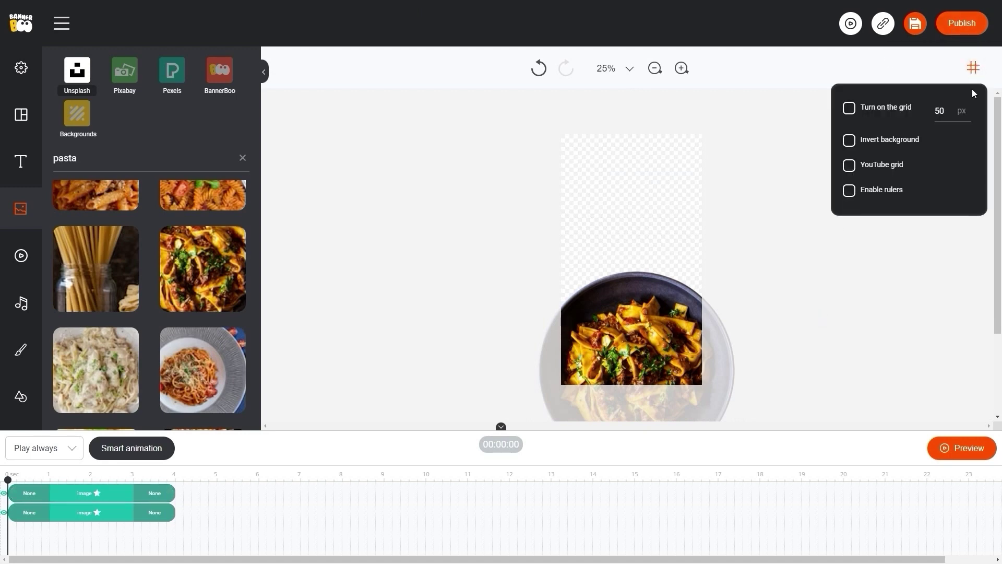
pyautogui.click(849, 190)
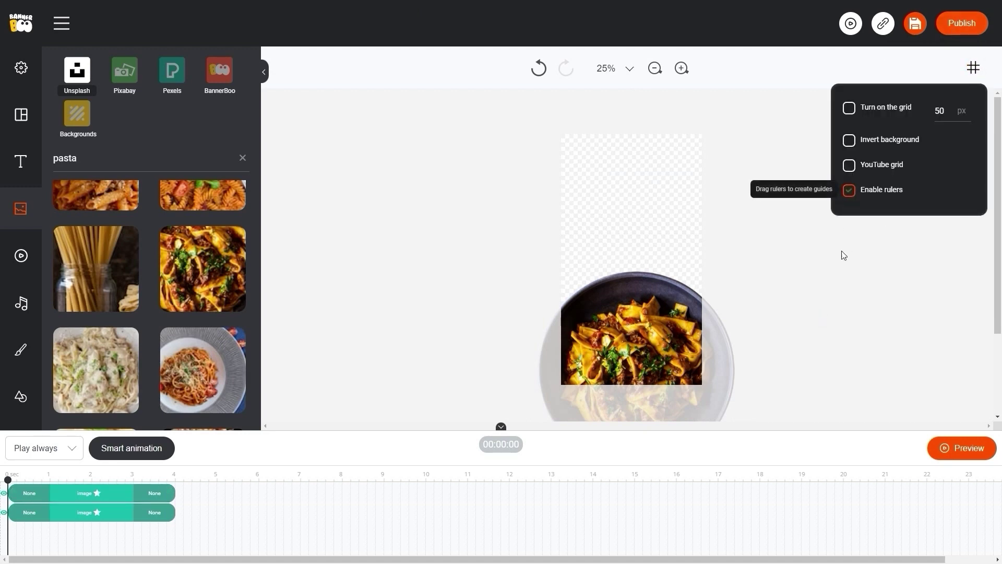
pyautogui.click(837, 257)
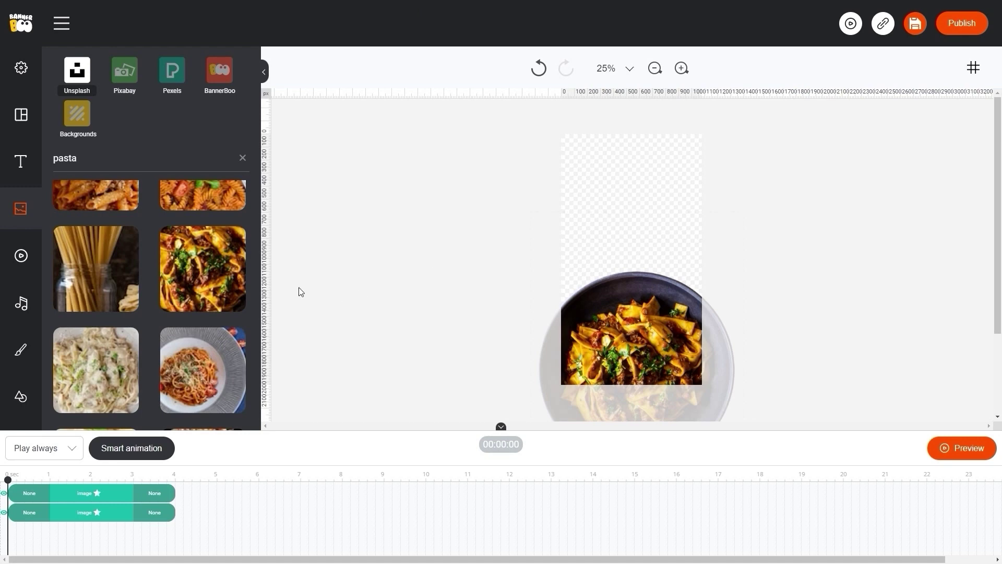
pyautogui.moveTo(270, 277); pyautogui.dragTo(268, 271)
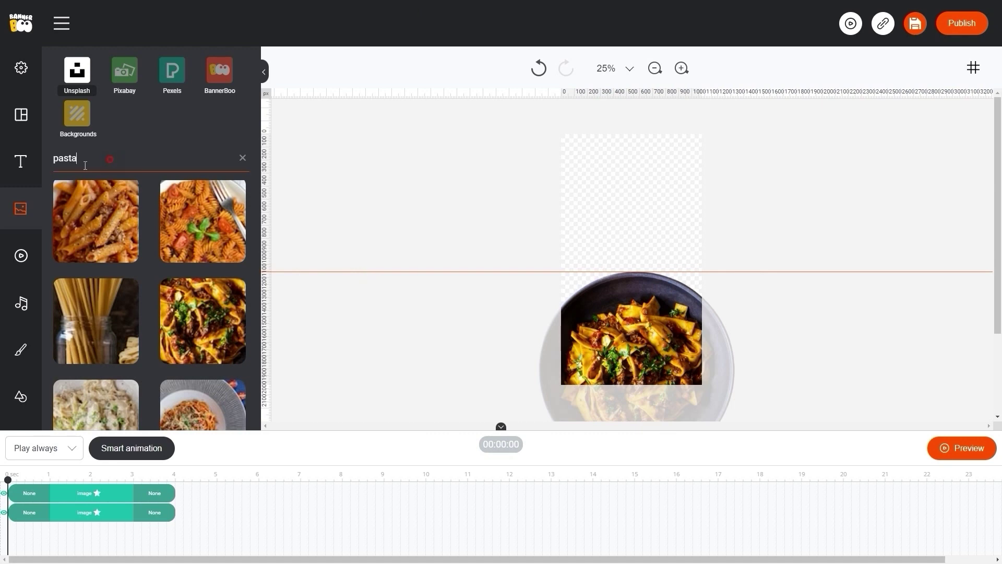
# Step: Search the stock photos for "waffles" and add the plate of waffles topped with berries to the canvas
pyautogui.moveTo(85, 165); pyautogui.dragTo(51, 167)
pyautogui.write('waffles')
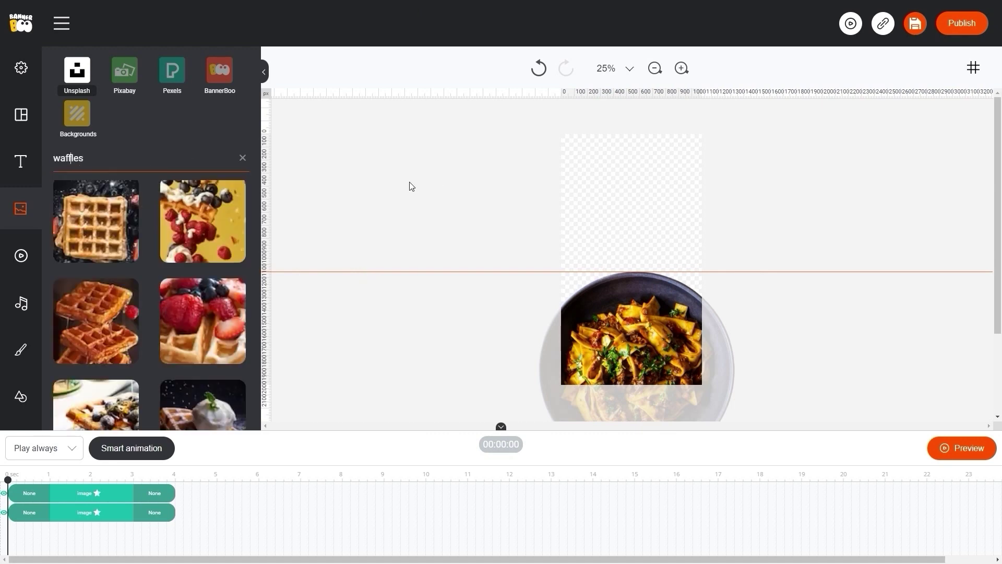
pyautogui.scroll(-5, 150, 223)
pyautogui.click(125, 232)
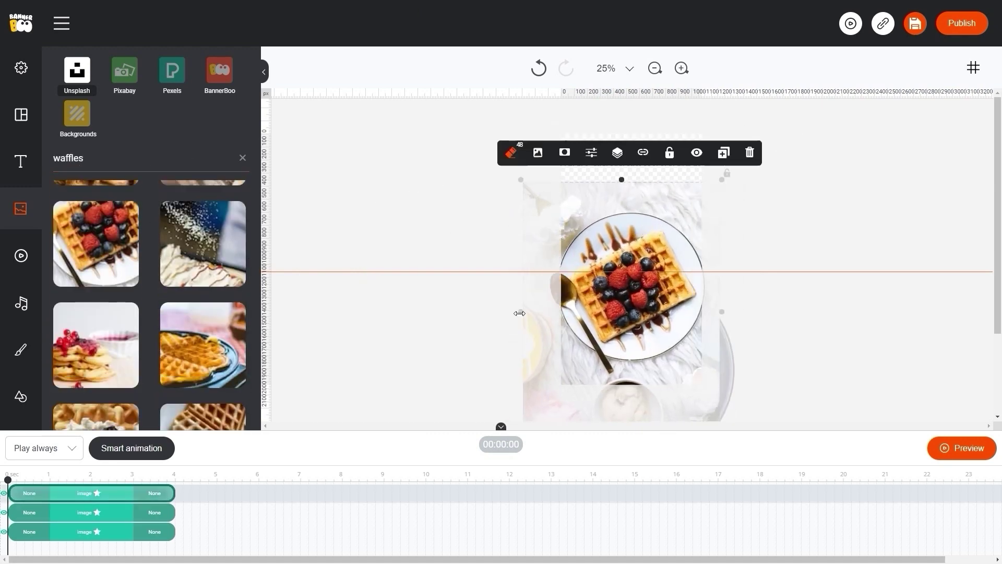
# Step: Remove the waffle photo's background, and rotate, resize and position the plate over the other two bowls
pyautogui.moveTo(520, 313); pyautogui.dragTo(492, 314)
pyautogui.click(502, 144)
pyautogui.moveTo(629, 334); pyautogui.dragTo(456, 258)
pyautogui.moveTo(444, 100); pyautogui.dragTo(507, 109)
pyautogui.moveTo(502, 173); pyautogui.dragTo(668, 318)
pyautogui.moveTo(778, 299)
pyautogui.mouseDown()
pyautogui.moveTo(800, 281)
pyautogui.moveTo(793, 291)
pyautogui.mouseUp()
# Step: Move all three food images slightly lower together and shift the horizontal guide down to the plate's upper rim
pyautogui.hotkey('ctrl', 'a')
pyautogui.moveTo(642, 339); pyautogui.dragTo(641, 357)
pyautogui.moveTo(268, 271); pyautogui.dragTo(267, 287)
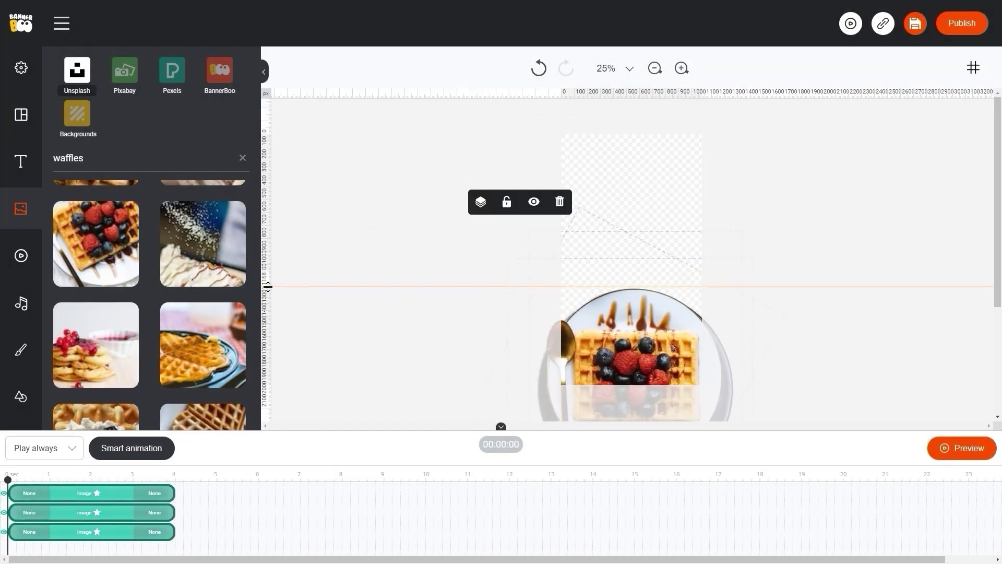
pyautogui.click(391, 223)
# Step: Search the stock photos for "black background" and add the cracked dark stone texture to the canvas
pyautogui.write('black background')
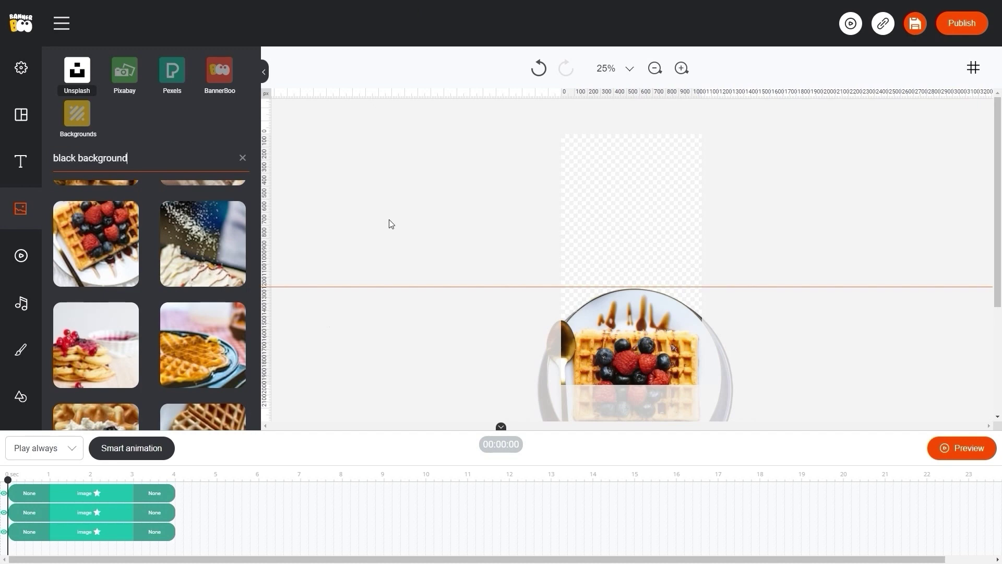
pyautogui.scroll(10, 162, 250)
pyautogui.scroll(-6, 151, 256)
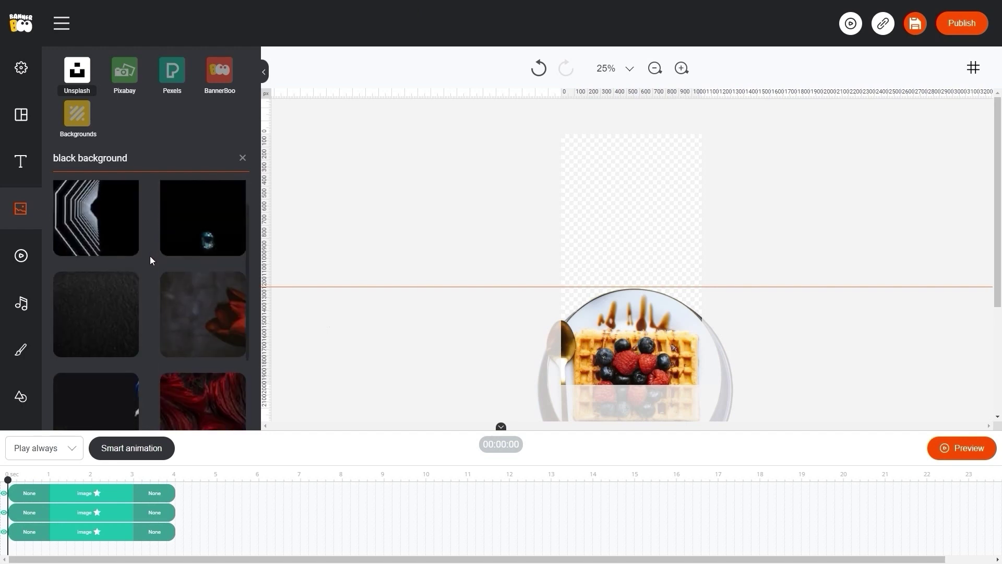
pyautogui.scroll(-2, 147, 255)
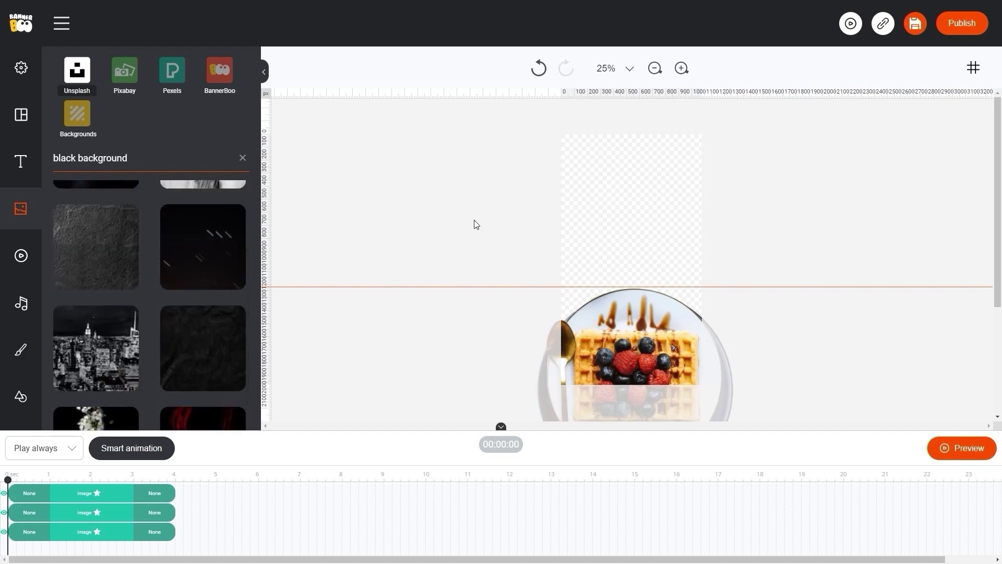
pyautogui.scroll(-2, 206, 530)
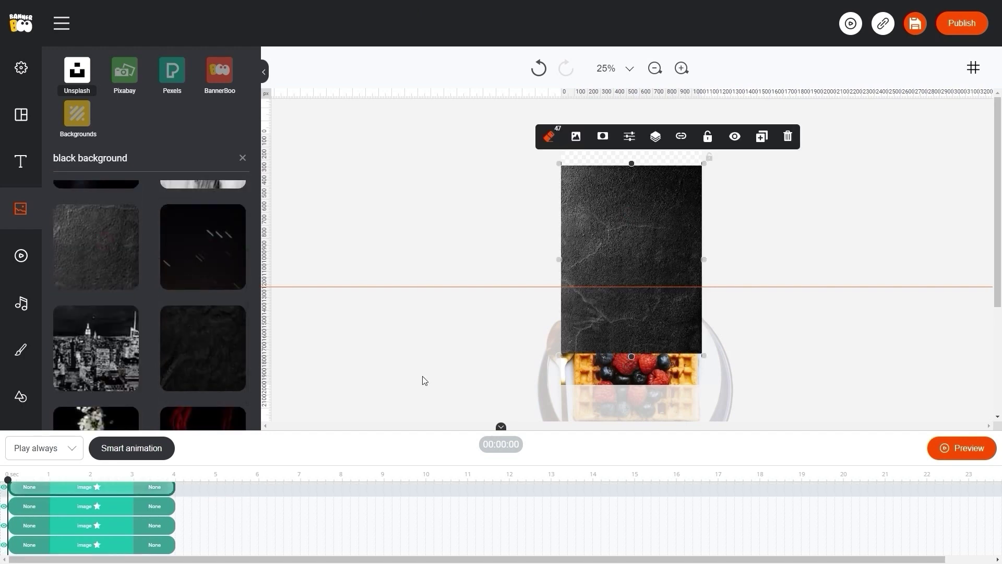
# Step: Enlarge and reposition the dark stone texture so that it covers the entire canvas
pyautogui.moveTo(539, 116); pyautogui.dragTo(528, 100)
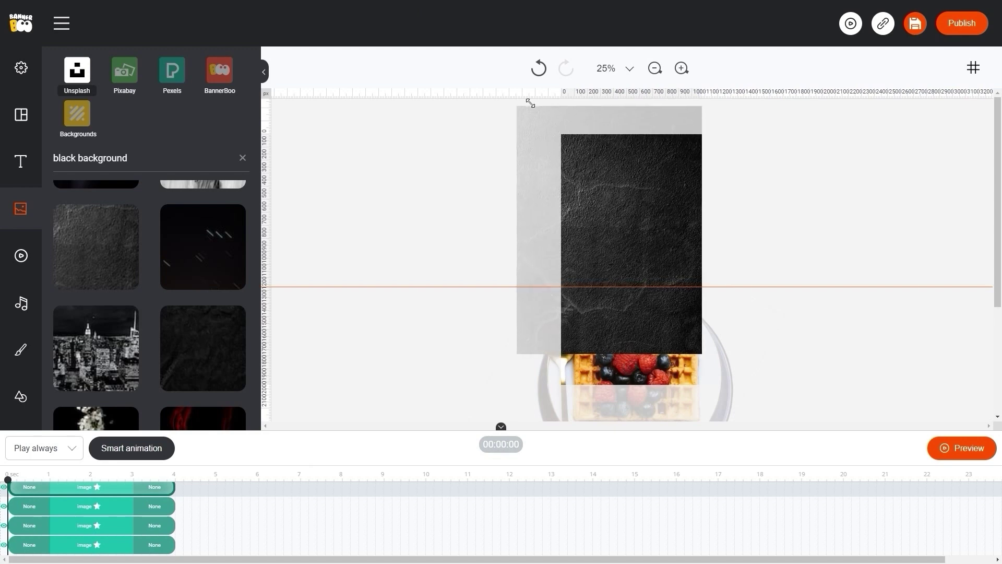
pyautogui.moveTo(606, 134); pyautogui.dragTo(625, 170)
pyautogui.moveTo(537, 142); pyautogui.dragTo(515, 113)
pyautogui.moveTo(636, 188); pyautogui.dragTo(647, 194)
# Step: Move the dark stone texture's layer beneath the three food images on the timeline and extend its duration
pyautogui.moveTo(294, 430); pyautogui.dragTo(297, 365)
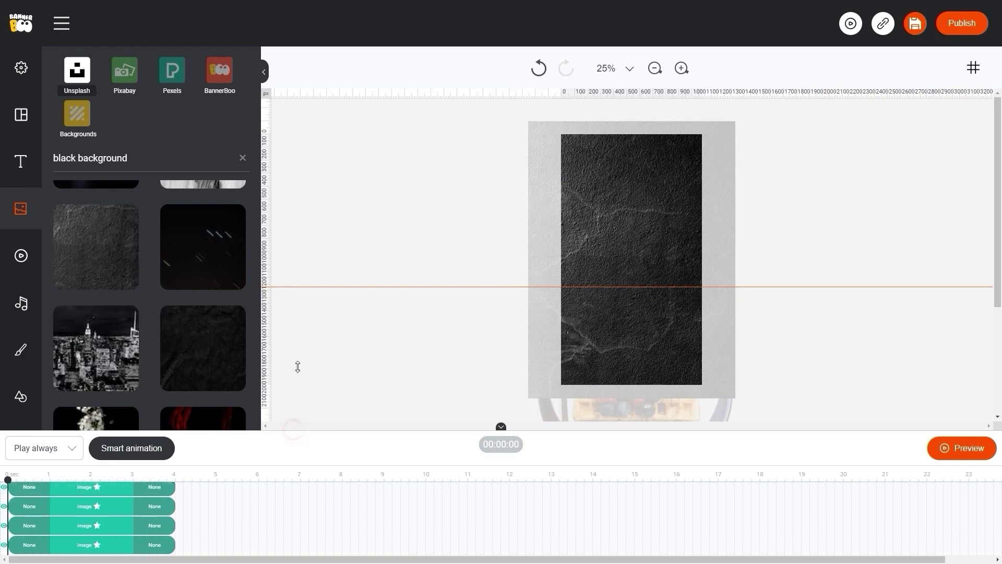
pyautogui.click(109, 432)
pyautogui.moveTo(108, 435); pyautogui.dragTo(99, 488)
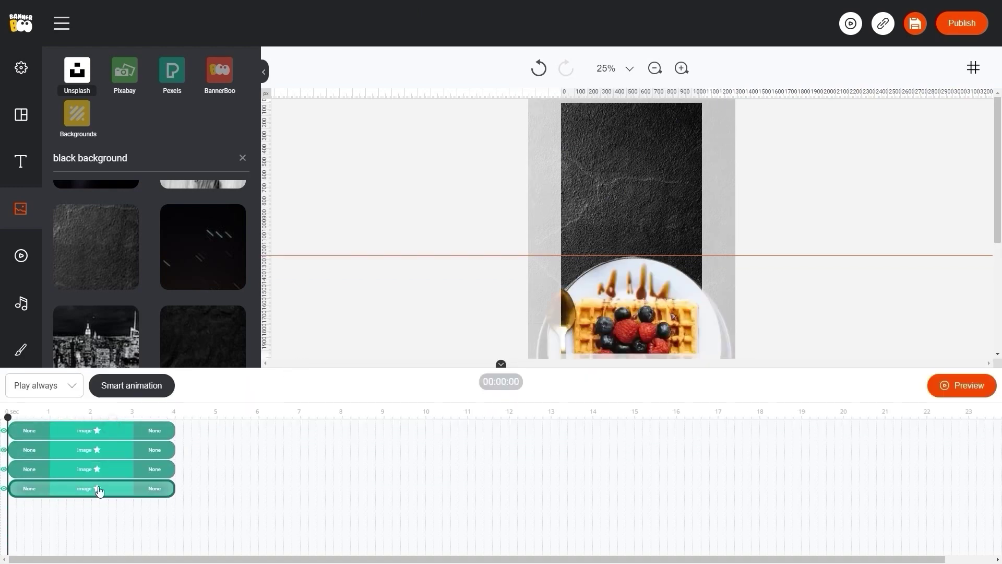
pyautogui.moveTo(199, 490); pyautogui.dragTo(633, 489)
pyautogui.moveTo(595, 369); pyautogui.dragTo(584, 519)
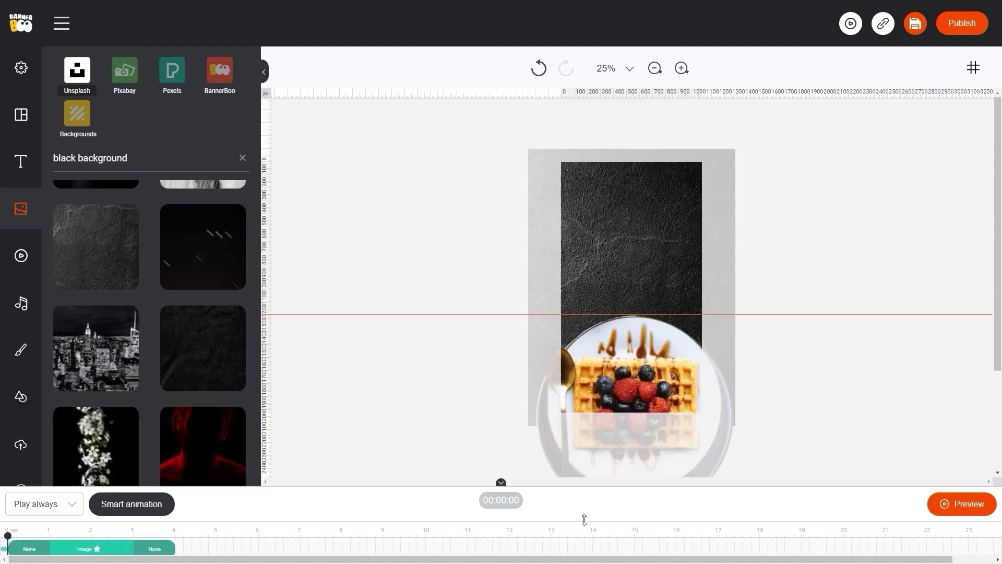
# Step: Open the image adjustments of the dark stone background and lock the background element in place
pyautogui.click(597, 199)
pyautogui.click(596, 120)
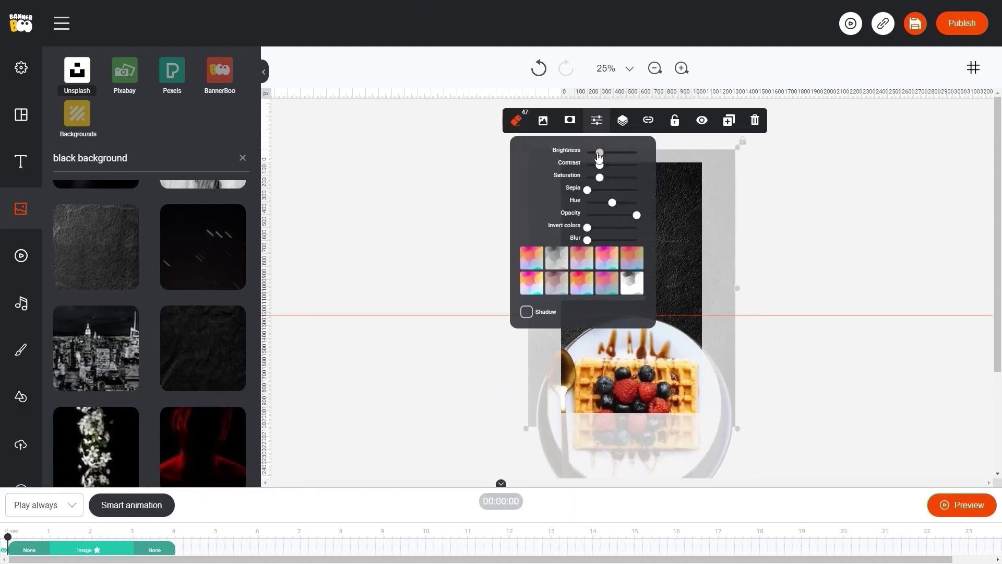
pyautogui.click(371, 262)
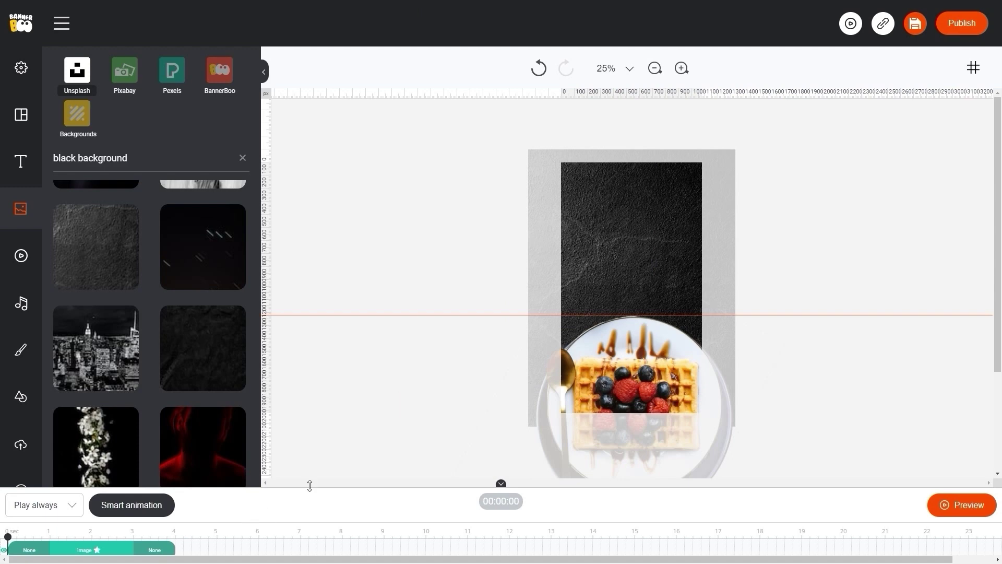
pyautogui.moveTo(309, 485); pyautogui.dragTo(314, 401)
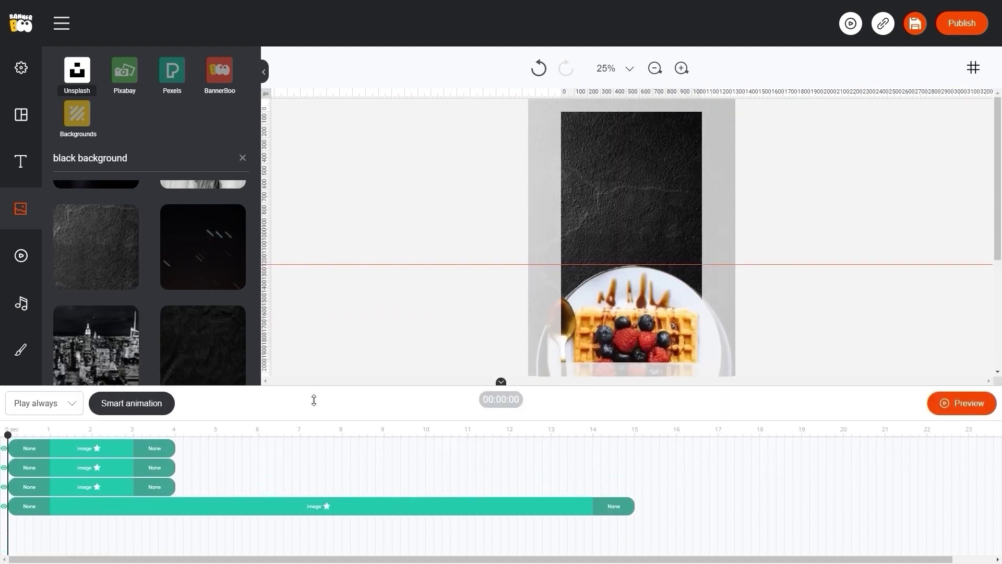
pyautogui.click(645, 192)
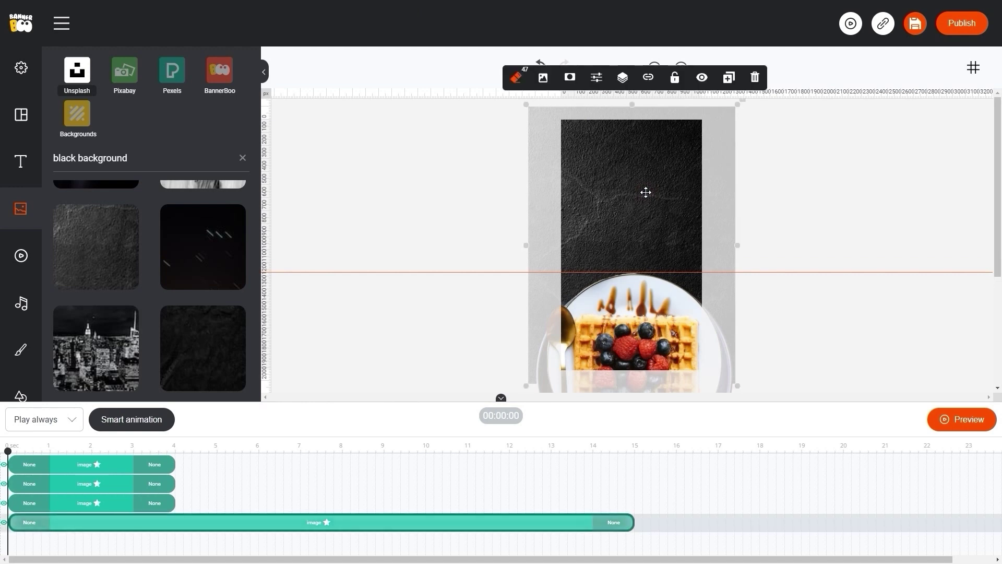
pyautogui.click(675, 81)
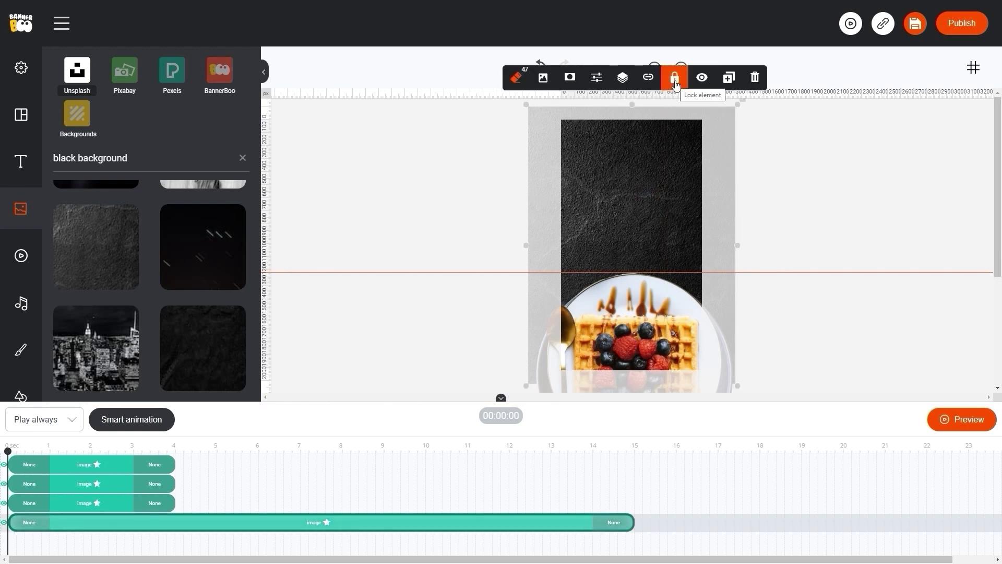
pyautogui.click(467, 271)
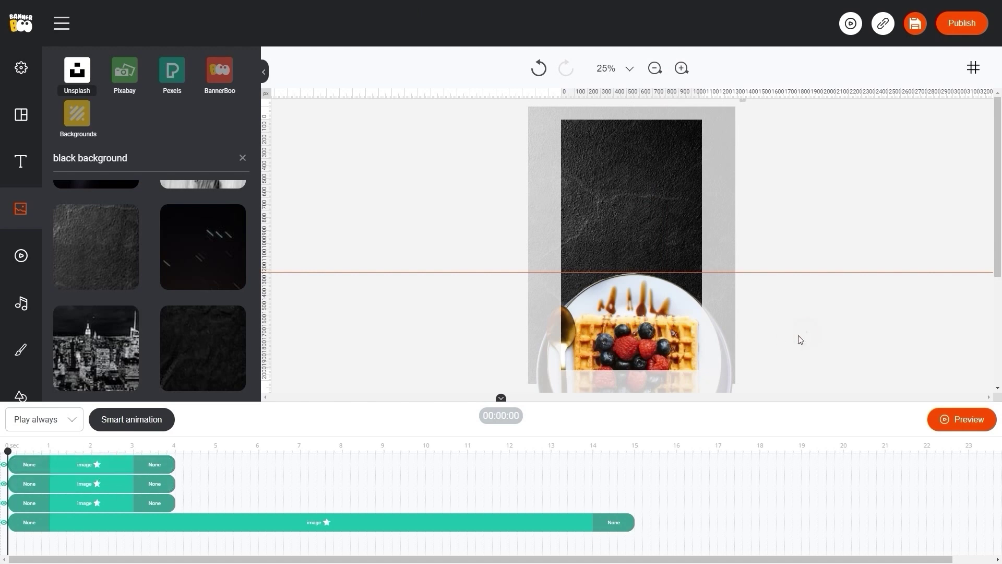
# Step: Apply the Slide Down animation as both entrance and exit for all three food images and preview the motion
pyautogui.moveTo(799, 338); pyautogui.dragTo(447, 376)
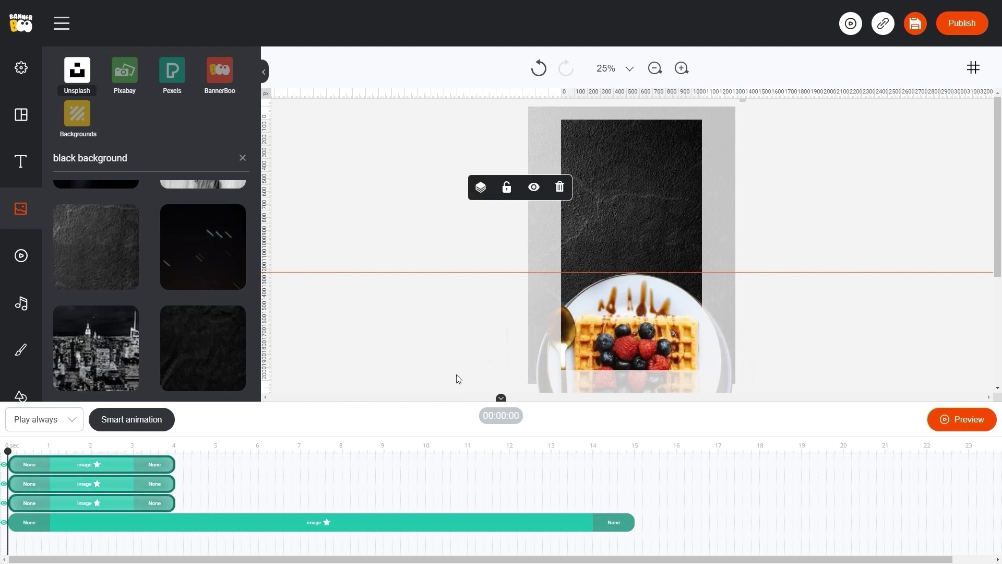
pyautogui.click(22, 464)
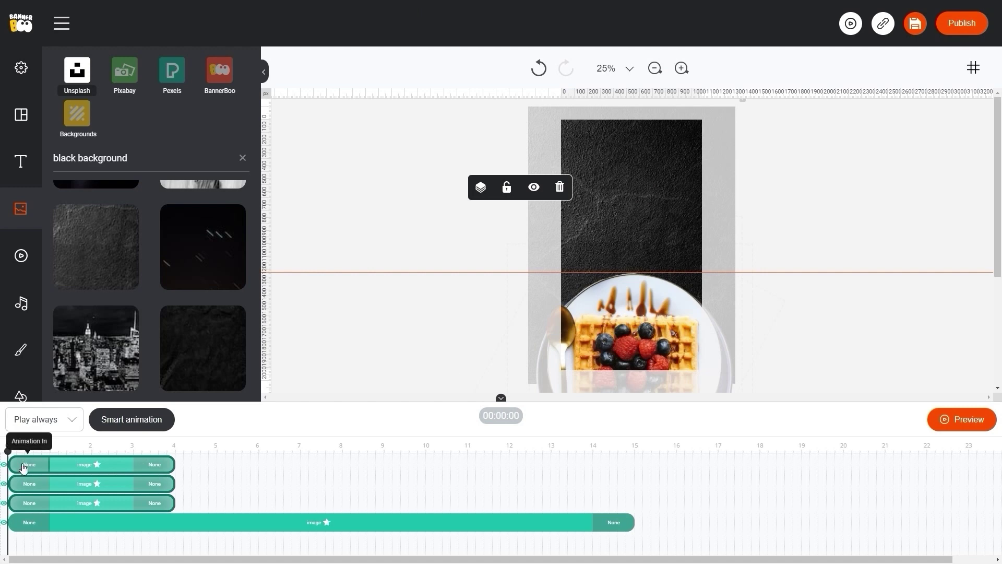
pyautogui.click(65, 368)
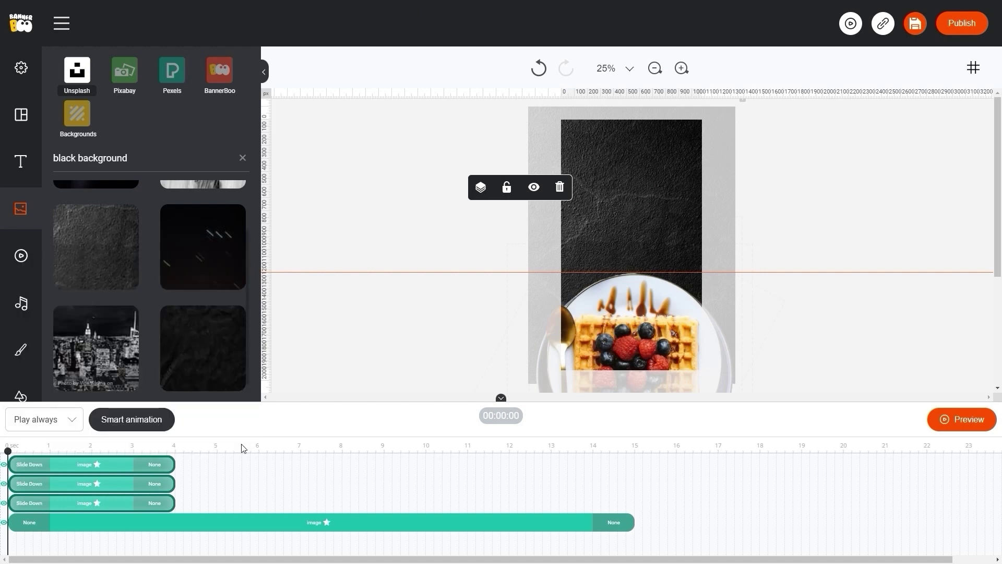
pyautogui.click(154, 464)
pyautogui.click(188, 354)
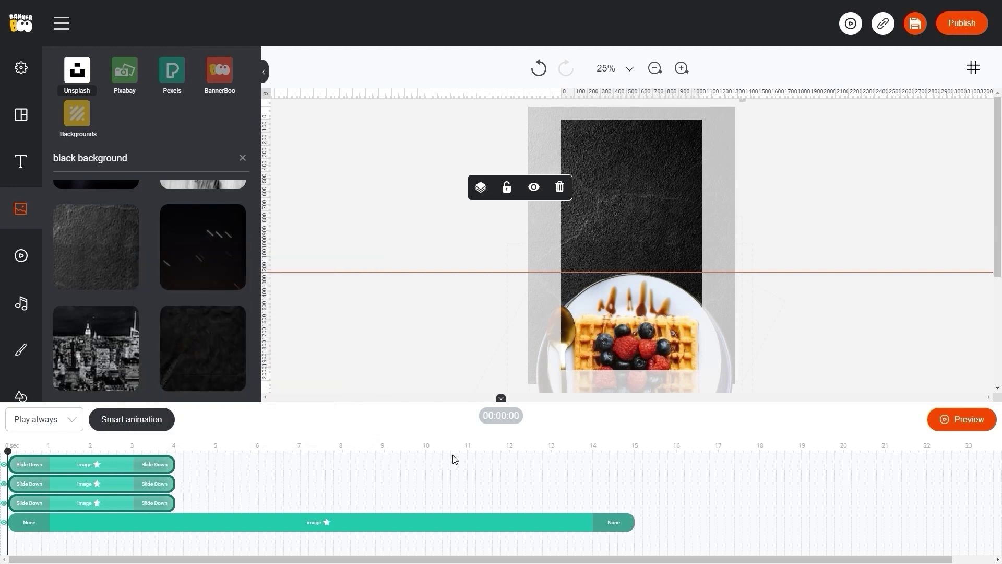
pyautogui.click(968, 419)
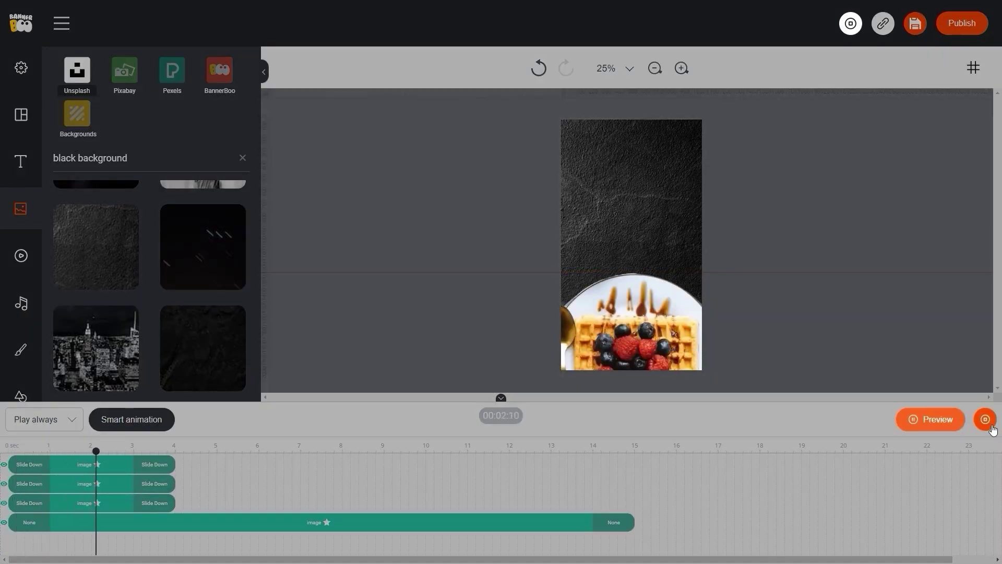
pyautogui.click(988, 422)
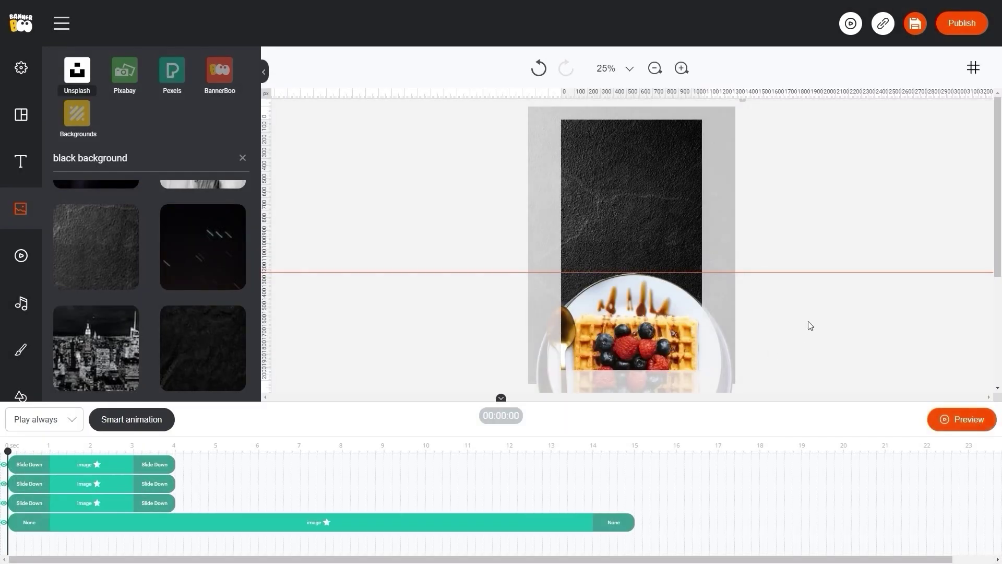
# Step: Customise the entrance animation of the three food images with a Top offset of 2000
pyautogui.click(667, 357)
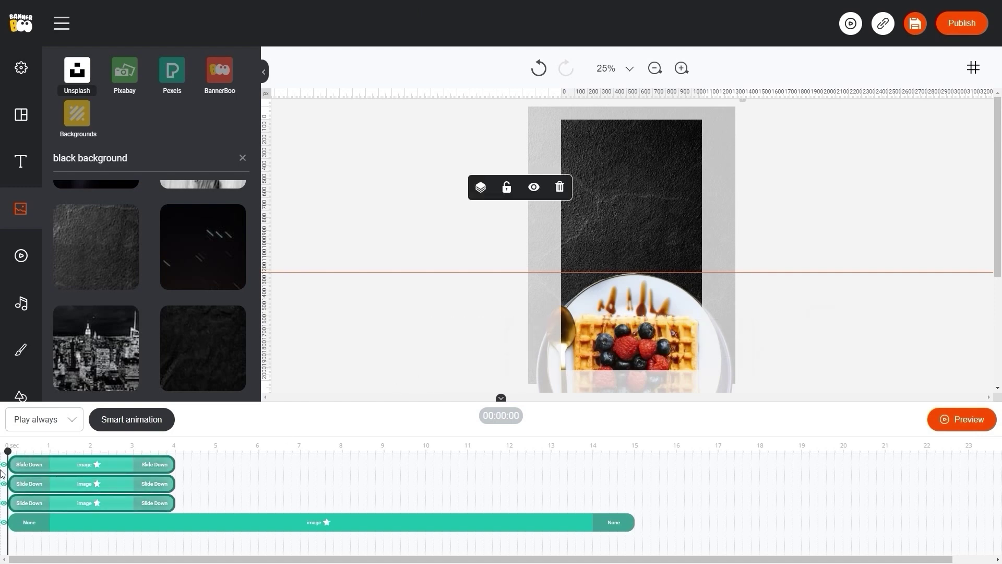
pyautogui.click(31, 464)
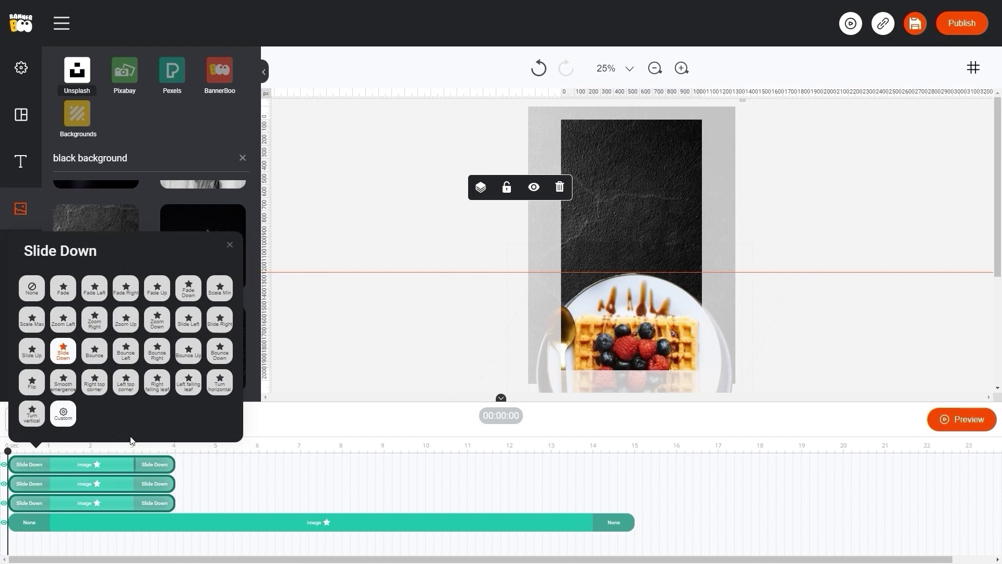
pyautogui.click(64, 413)
pyautogui.moveTo(556, 215); pyautogui.dragTo(501, 224)
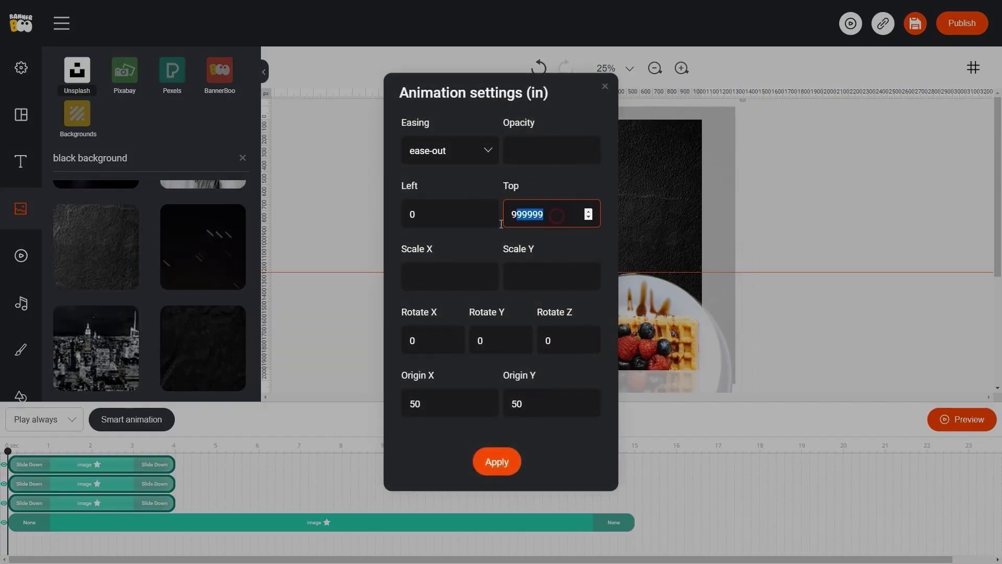
pyautogui.write('2000')
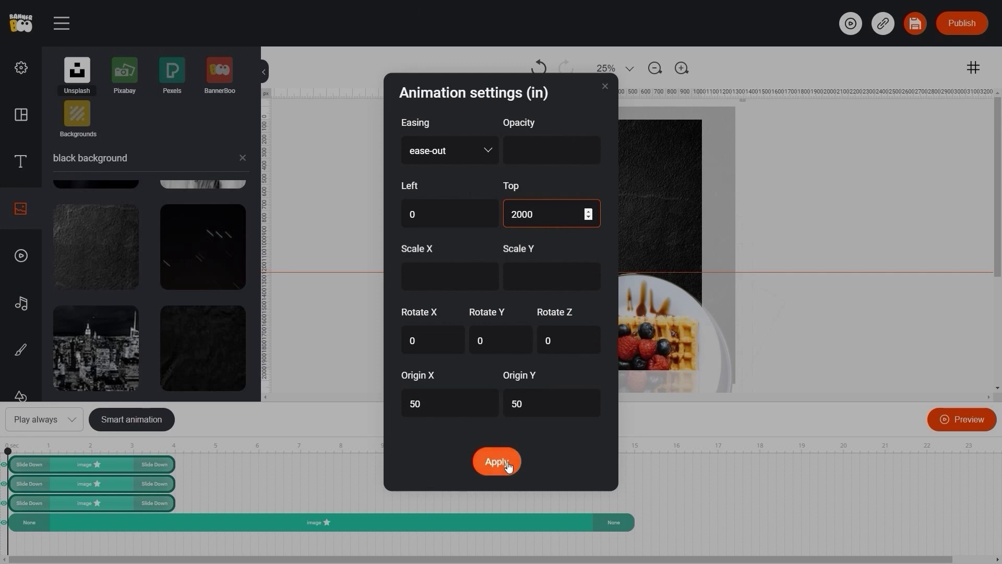
pyautogui.click(508, 463)
# Step: Customise the food images' exit animation with a Top offset of 2000 and ease-in easing, and preview it
pyautogui.click(161, 466)
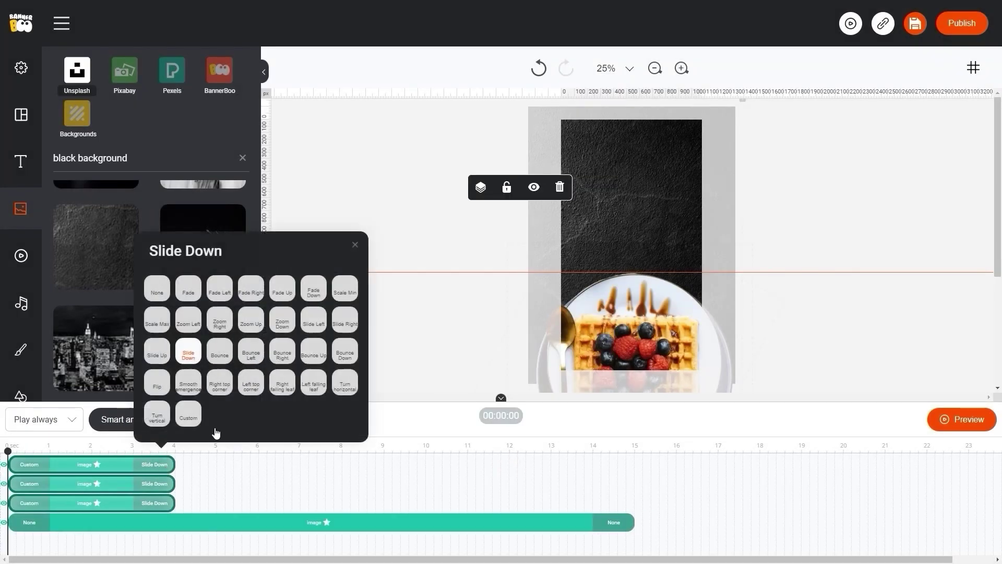
pyautogui.click(188, 416)
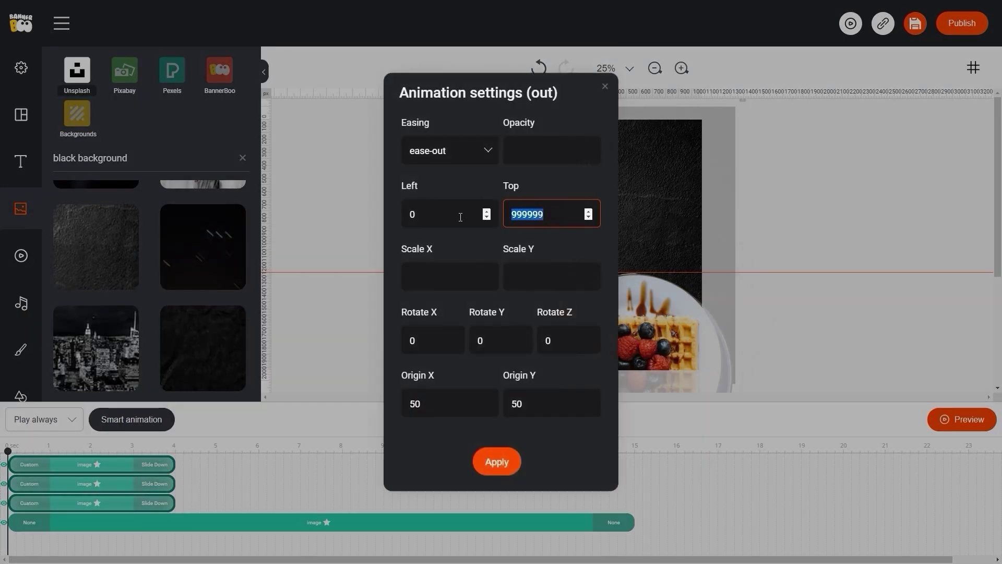
pyautogui.write('2000')
pyautogui.click(449, 156)
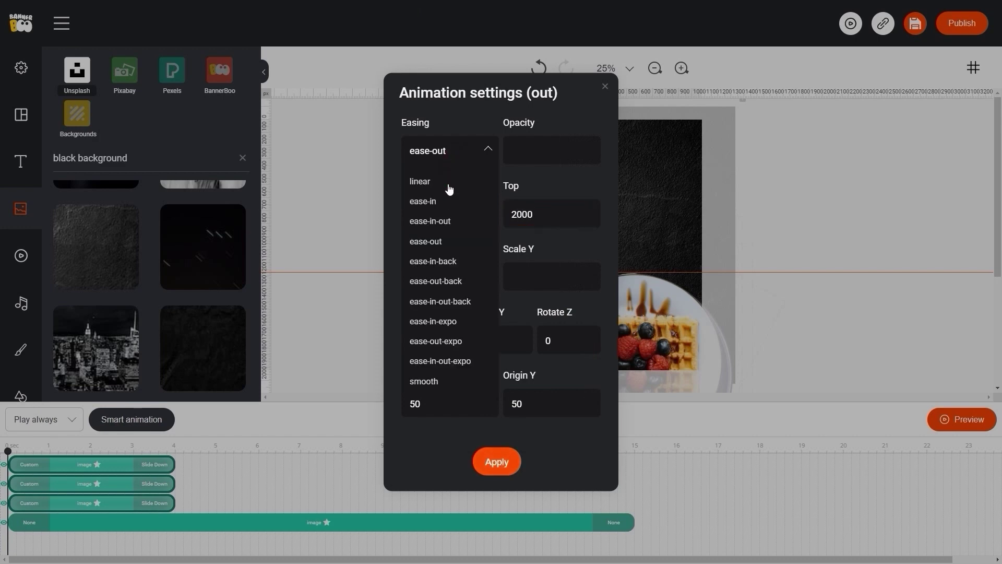
pyautogui.click(447, 201)
pyautogui.click(498, 462)
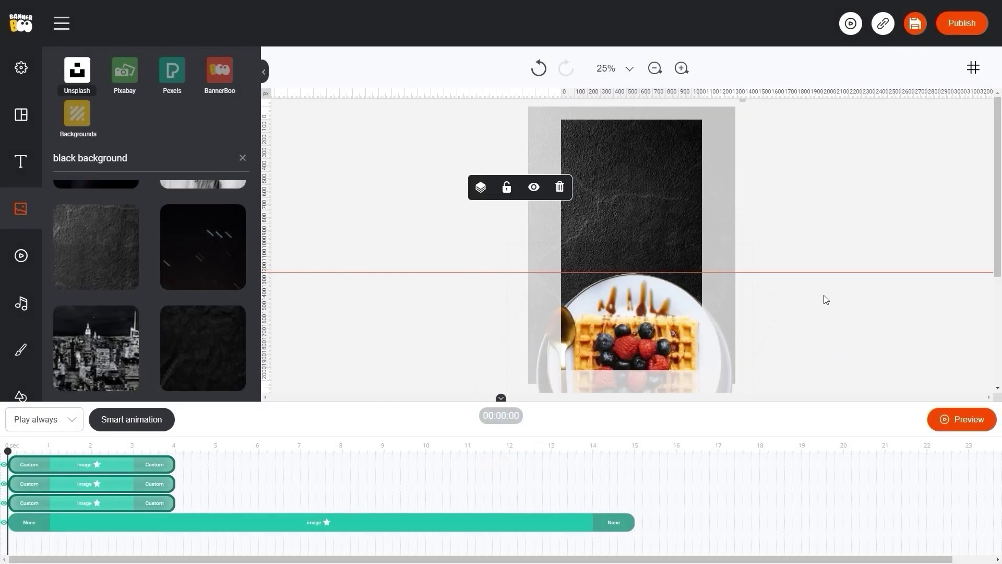
pyautogui.click(961, 421)
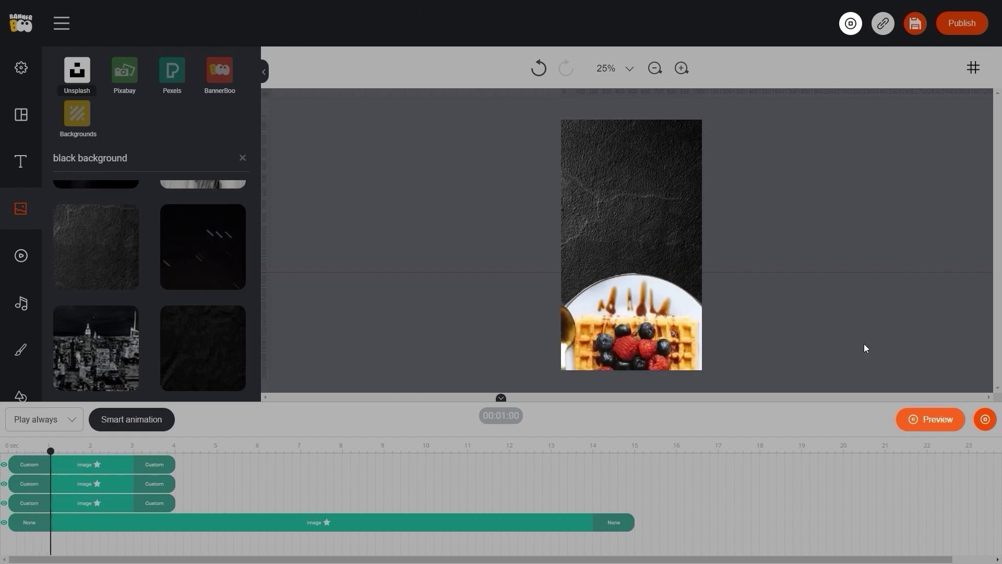
pyautogui.click(985, 421)
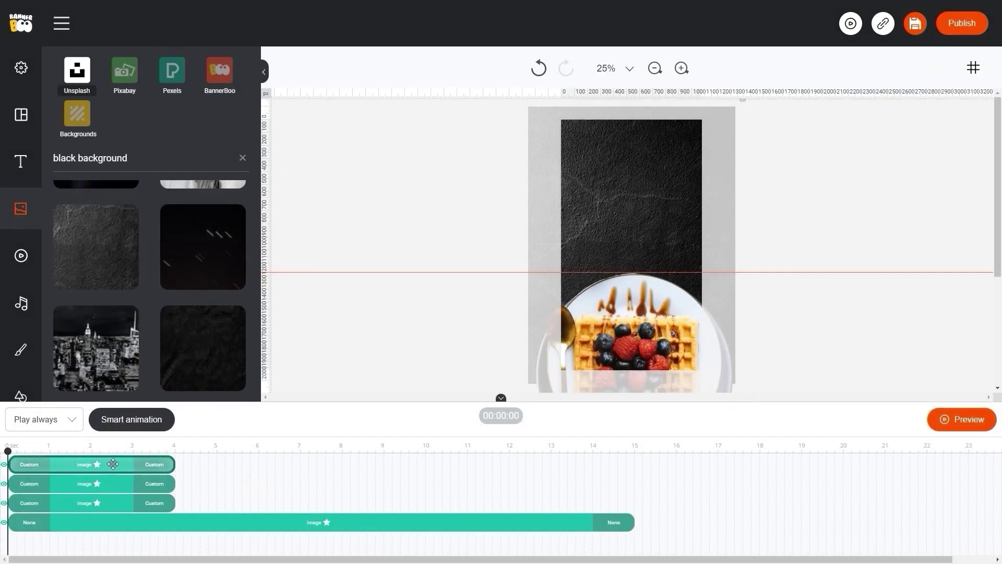
# Step: Stagger the three food image layers on the timeline to start at about 3, 7 and 11 seconds, and preview the sequence
pyautogui.moveTo(111, 464); pyautogui.dragTo(411, 476)
pyautogui.moveTo(111, 503); pyautogui.dragTo(241, 498)
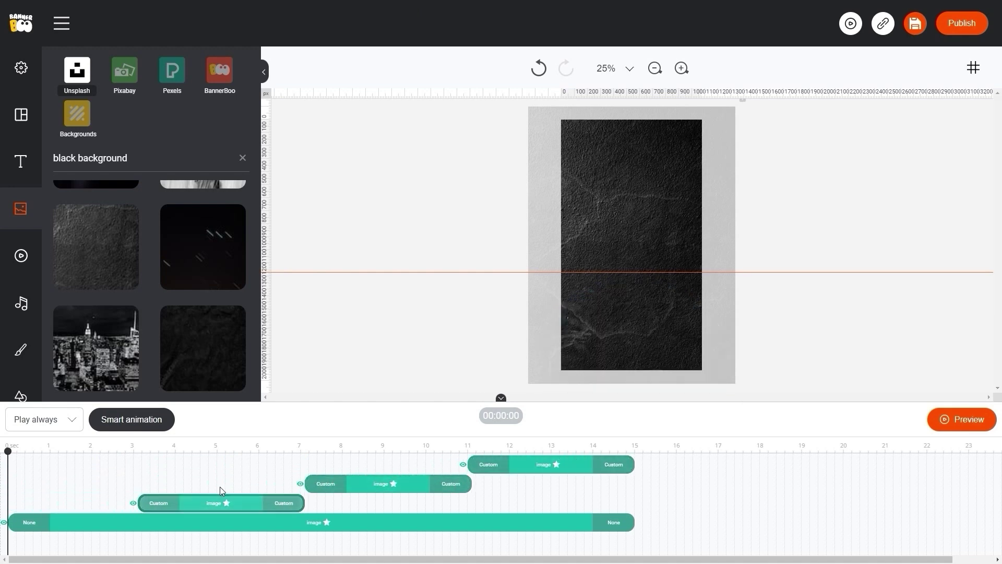
pyautogui.moveTo(793, 399); pyautogui.dragTo(796, 439)
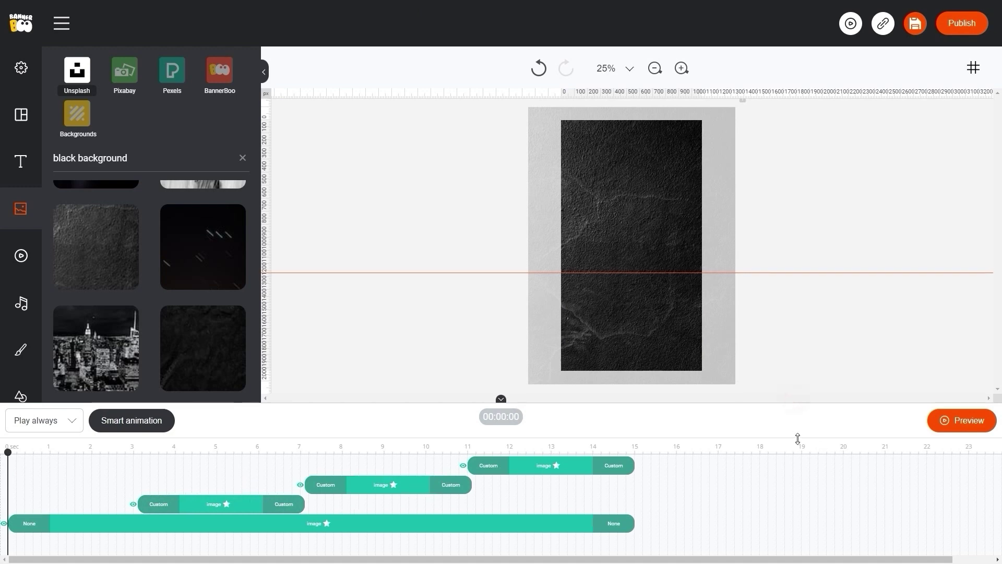
pyautogui.click(957, 461)
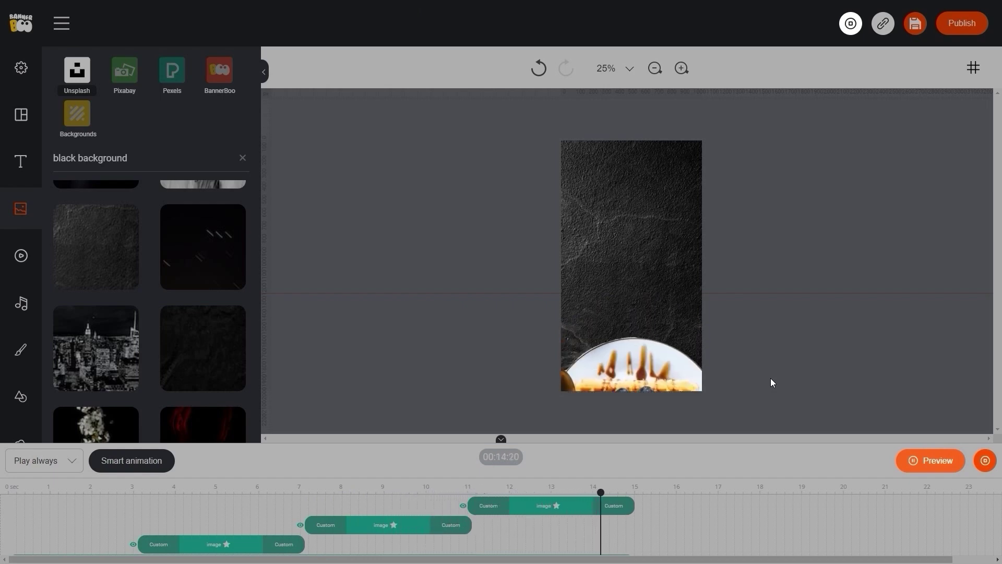
pyautogui.click(919, 459)
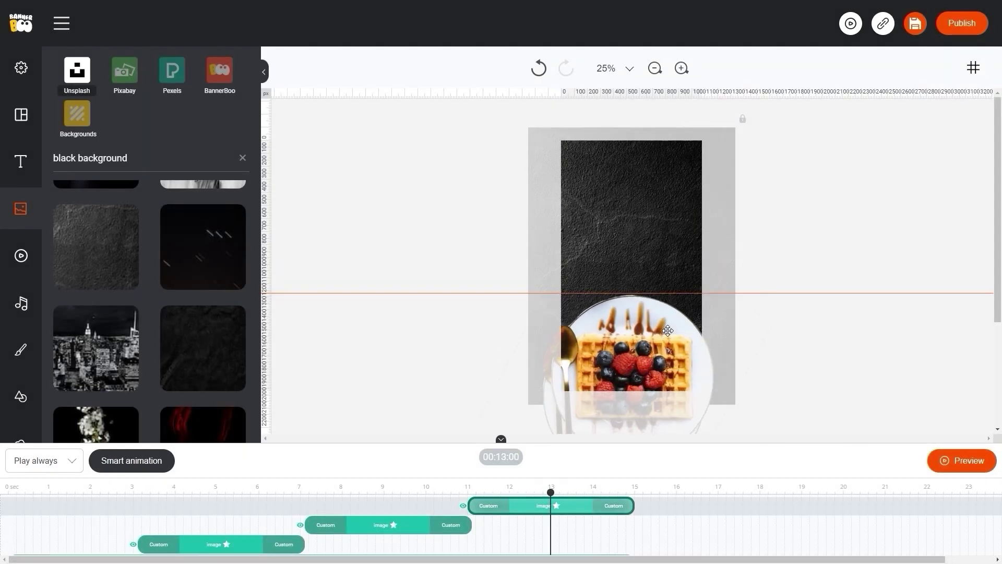
# Step: Scale the salad image down slightly on the canvas and open its image adjustments
pyautogui.click(392, 525)
pyautogui.click(216, 544)
pyautogui.moveTo(756, 386); pyautogui.dragTo(742, 373)
pyautogui.click(592, 236)
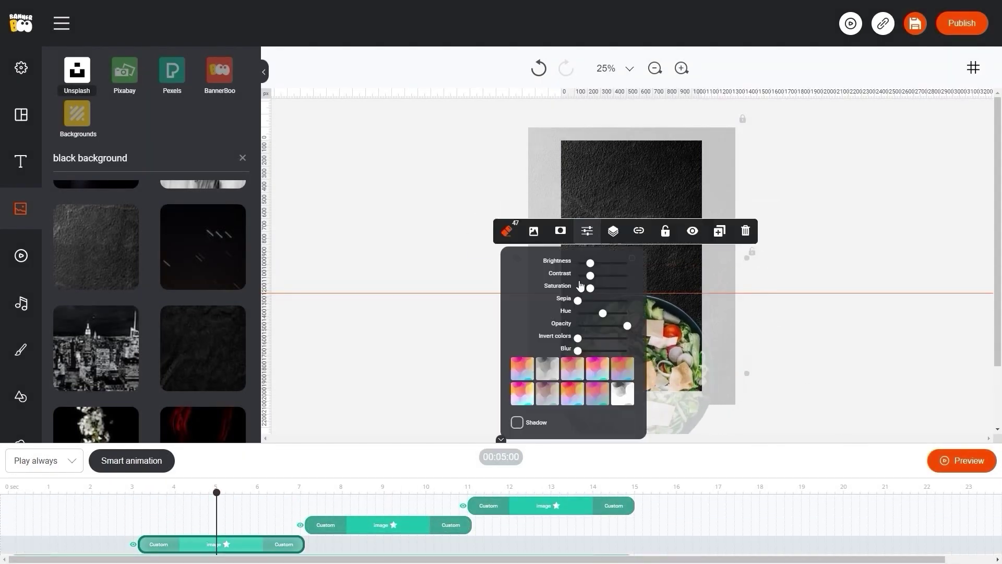
pyautogui.click(862, 336)
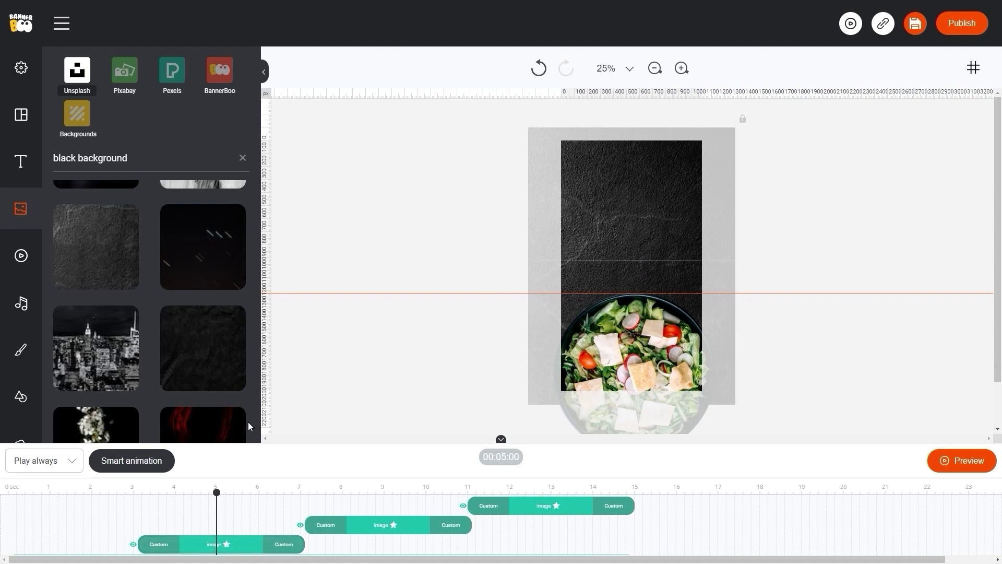
# Step: Search the animated shapes for "swipe" and place the rounded SWIPE UP badge in black and white at the canvas's bottom centre
pyautogui.click(82, 491)
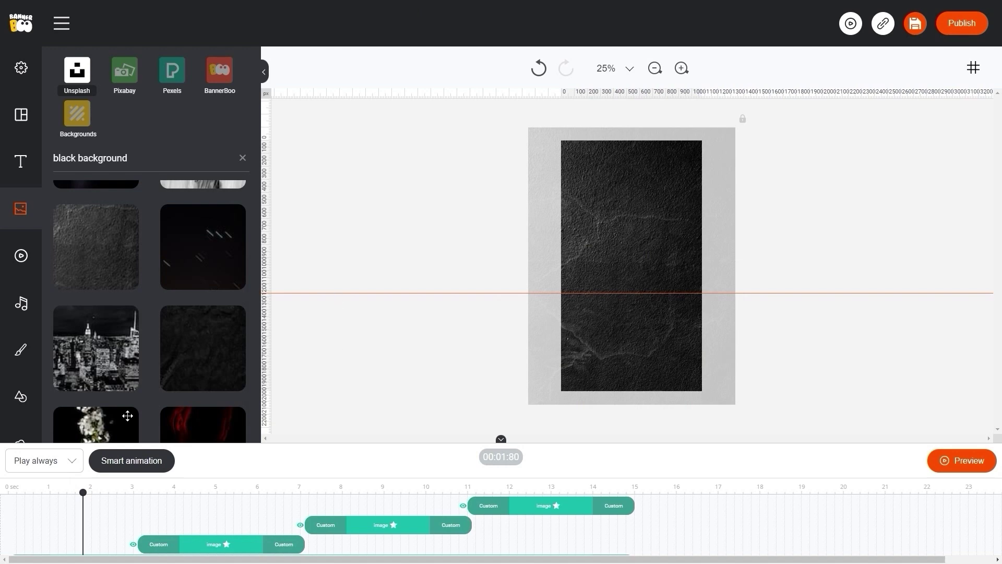
pyautogui.click(19, 395)
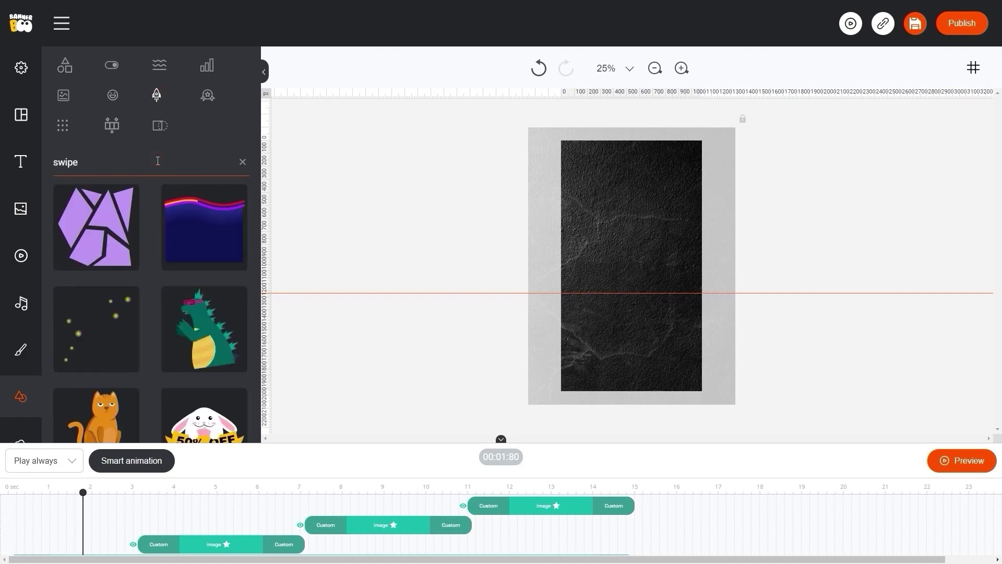
pyautogui.press('Return')
pyautogui.scroll(-10, 152, 258)
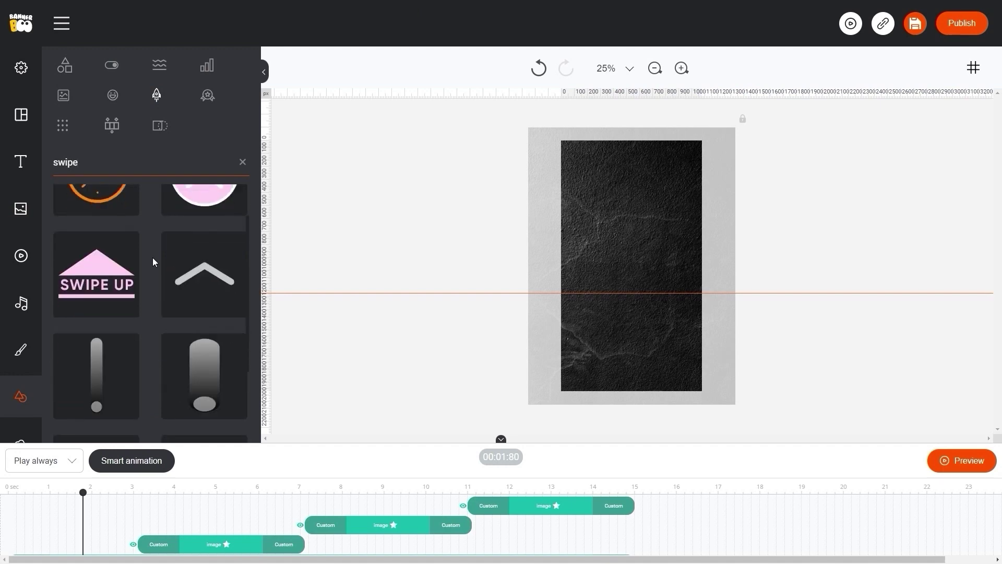
pyautogui.click(108, 260)
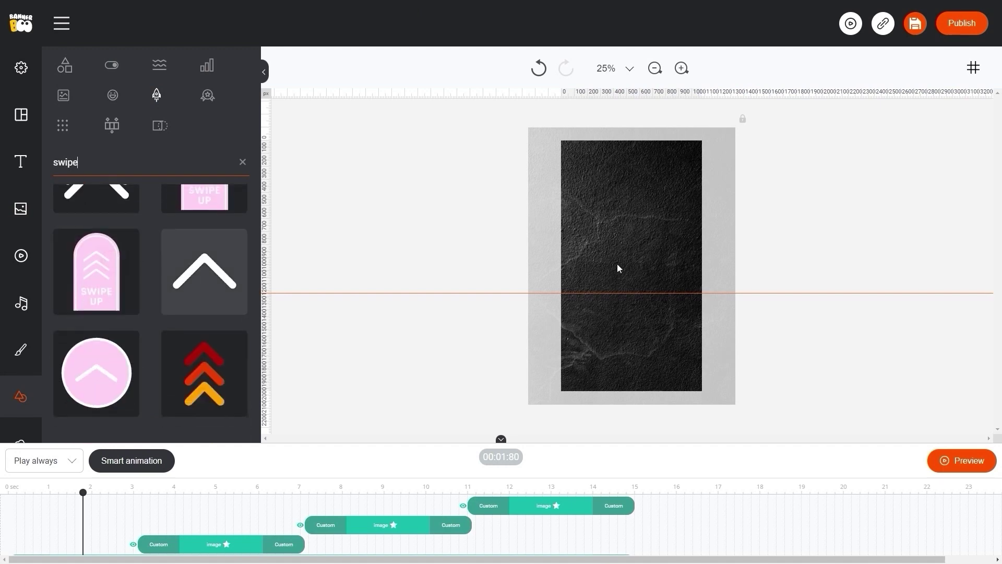
pyautogui.moveTo(637, 261); pyautogui.dragTo(639, 364)
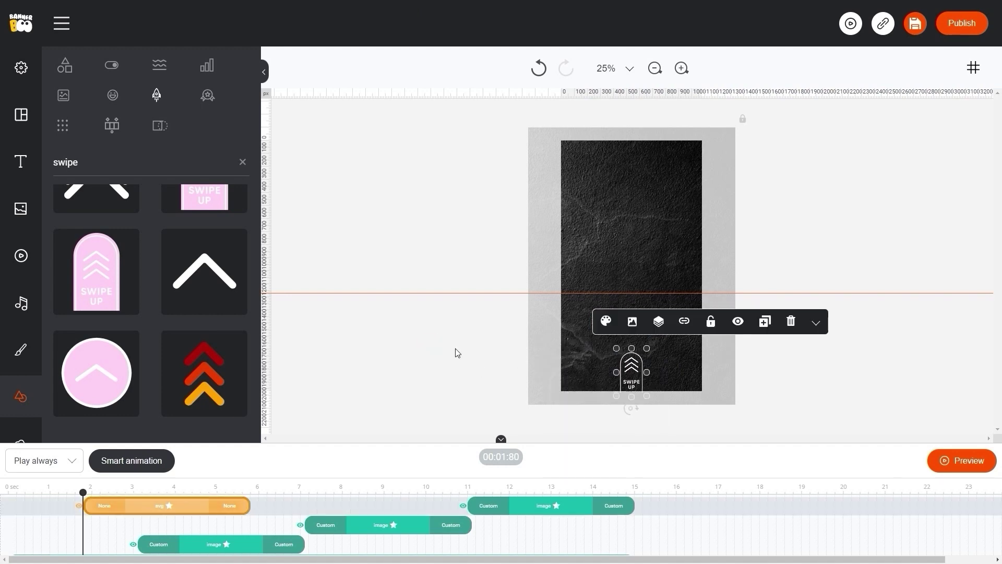
# Step: Stretch the SWIPE UP badge's layer from 1 to 15 seconds and give it Slide Down entrance and exit animations
pyautogui.moveTo(236, 504); pyautogui.dragTo(620, 502)
pyautogui.moveTo(469, 505); pyautogui.dragTo(51, 506)
pyautogui.click(71, 506)
pyautogui.click(93, 367)
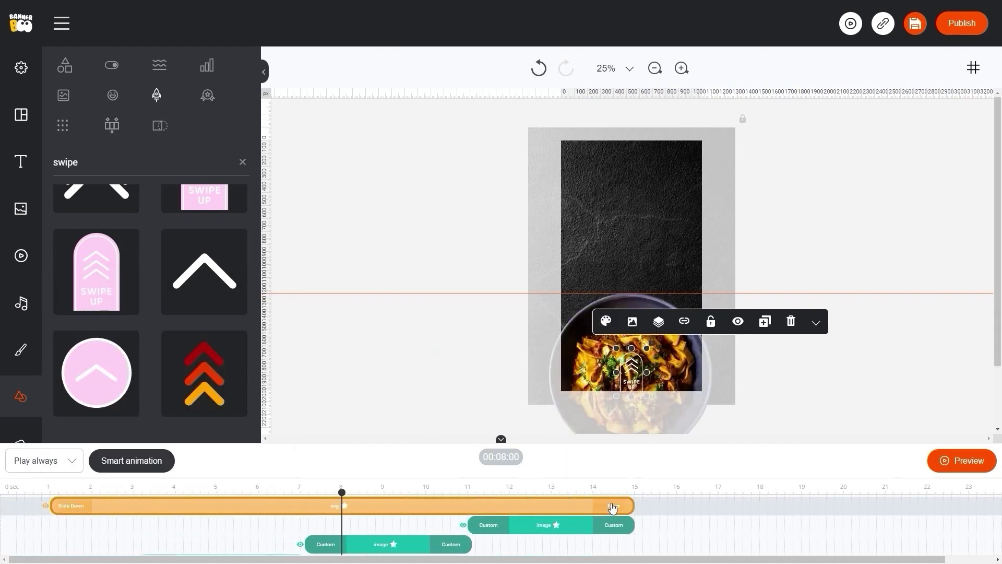
pyautogui.click(612, 506)
pyautogui.click(636, 367)
pyautogui.click(371, 365)
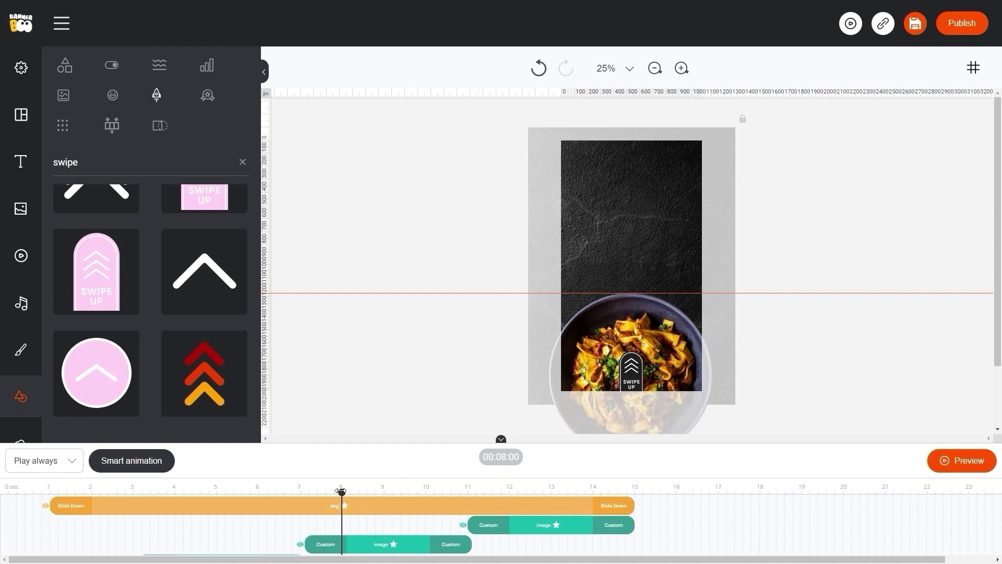
# Step: Move the playhead to about 2.5 seconds and search the image shapes for "cook" and "food" to find a restaurant icon
pyautogui.moveTo(340, 492); pyautogui.dragTo(108, 498)
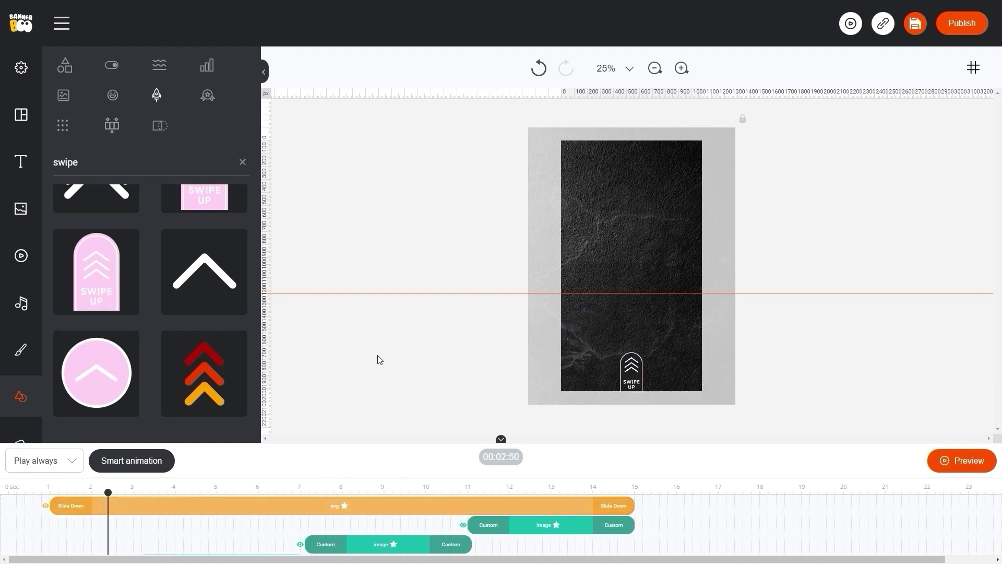
pyautogui.click(65, 97)
pyautogui.click(118, 163)
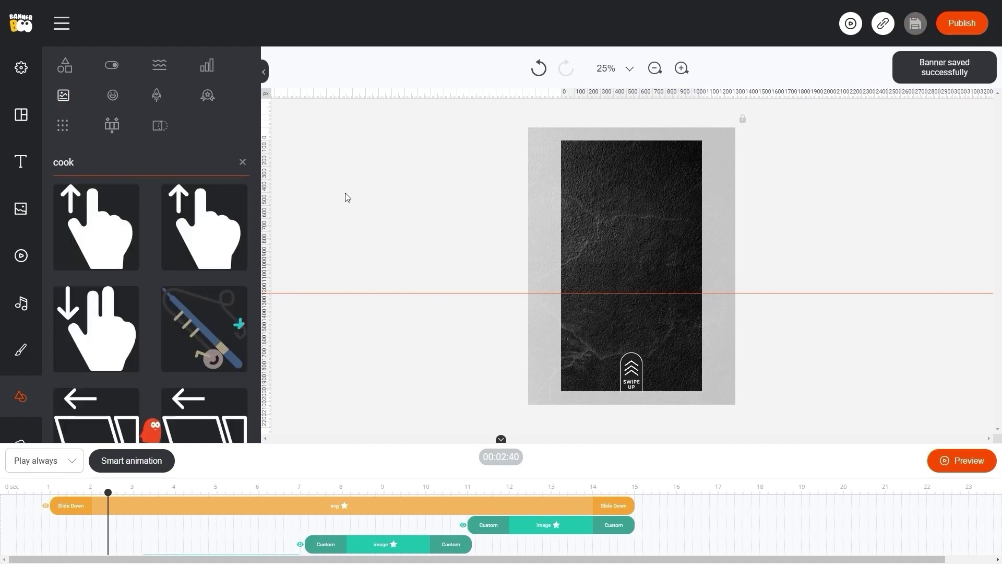
pyautogui.scroll(-8, 151, 214)
pyautogui.scroll(9, 154, 218)
pyautogui.hotkey('ctrl', 'a')
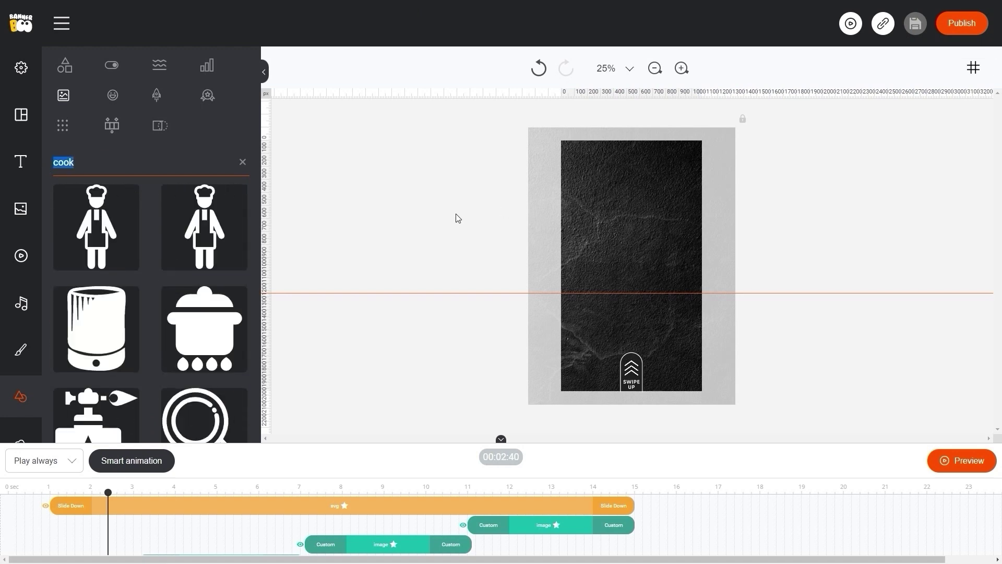
pyautogui.scroll(-10, 152, 265)
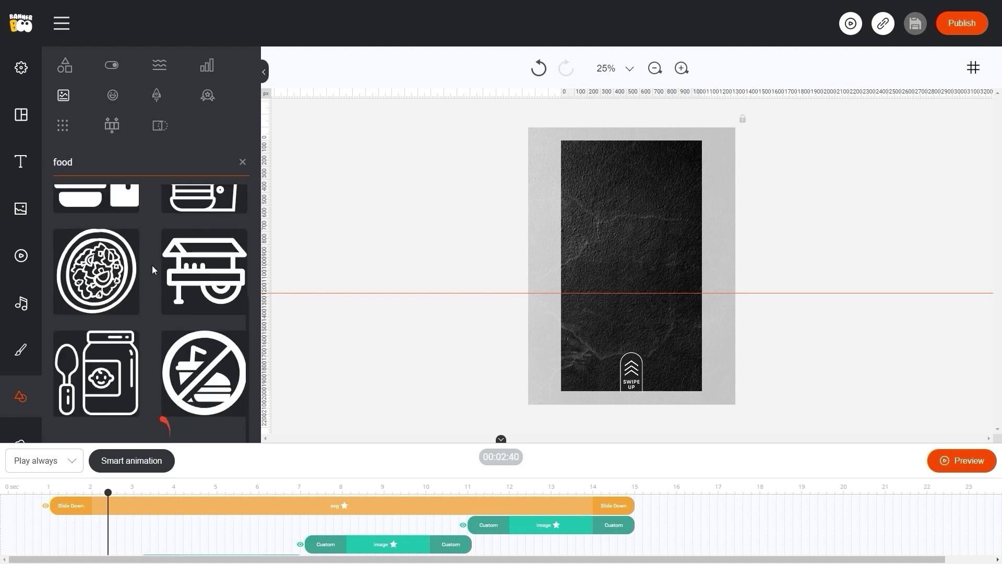
pyautogui.scroll(-6, 152, 266)
# Step: Search the shapes for "restaurant" and place the white spoon-and-fork icon, scaled down, near the banner's top centre
pyautogui.moveTo(76, 164); pyautogui.dragTo(52, 168)
pyautogui.write('restaurant')
pyautogui.scroll(-10, 151, 261)
pyautogui.click(96, 290)
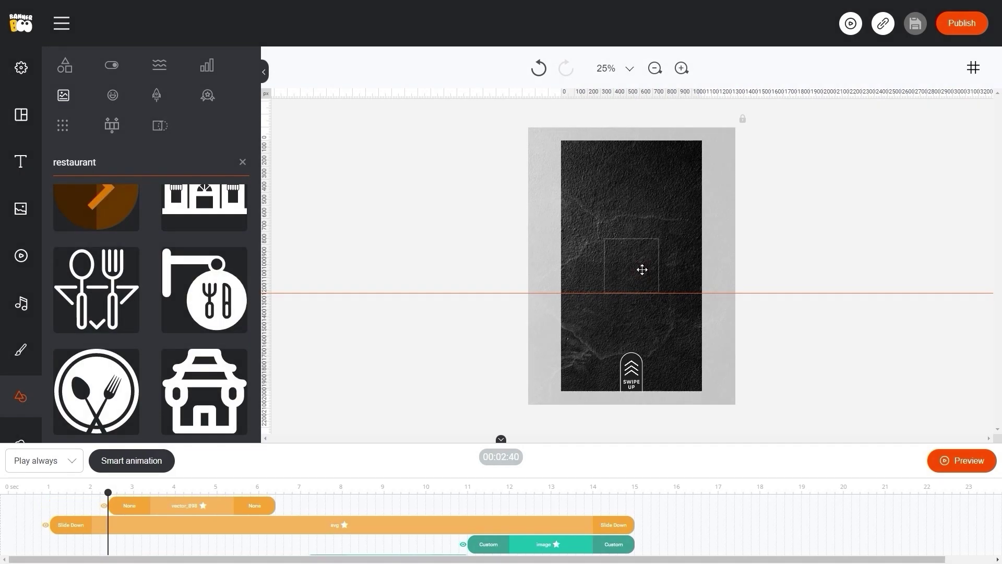
pyautogui.click(642, 269)
pyautogui.click(586, 338)
pyautogui.moveTo(660, 292); pyautogui.dragTo(607, 167)
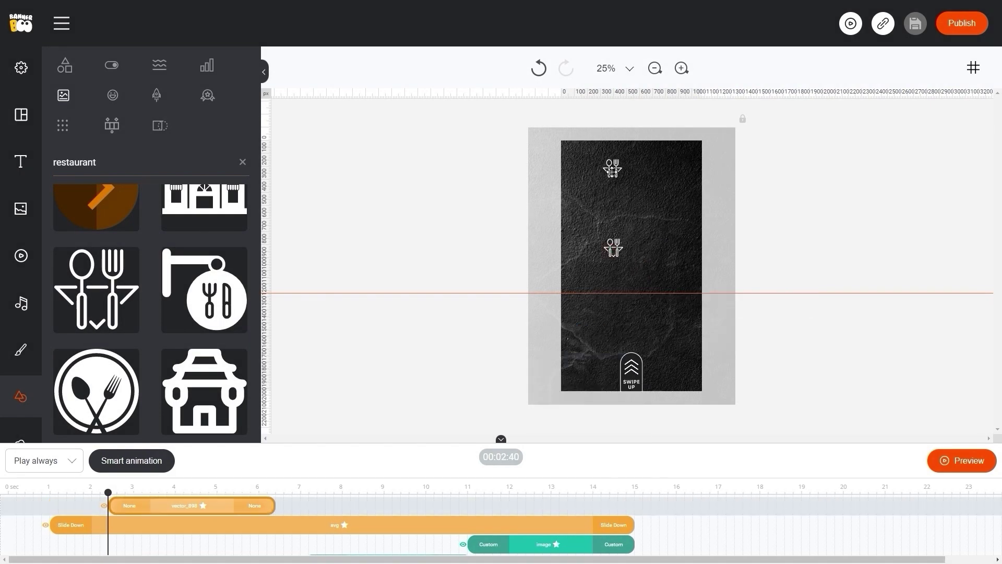
pyautogui.click(377, 231)
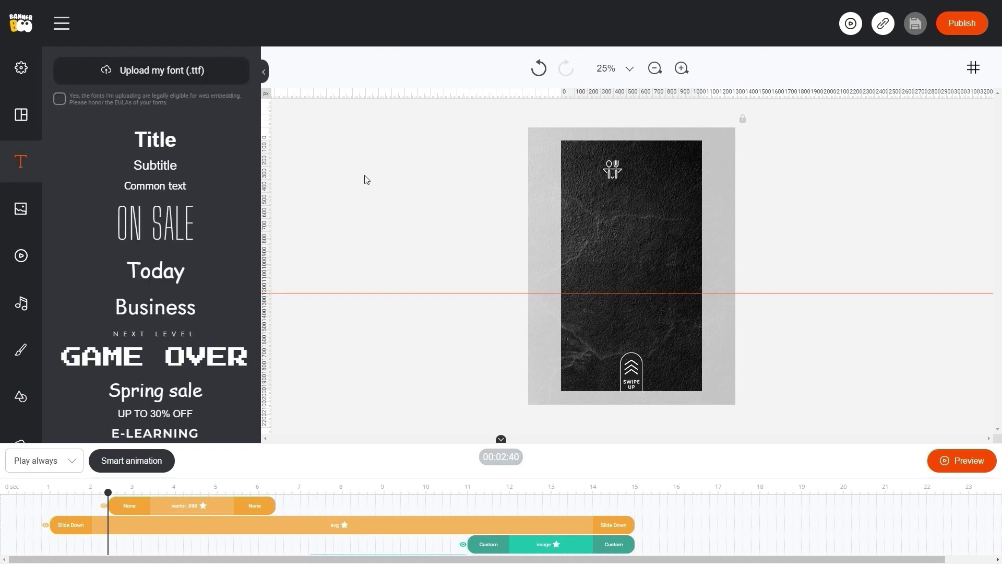
# Step: Add the thin ON SALE text preset beneath the icon and replace its wording with "SILVEN"
pyautogui.moveTo(158, 231); pyautogui.dragTo(630, 214)
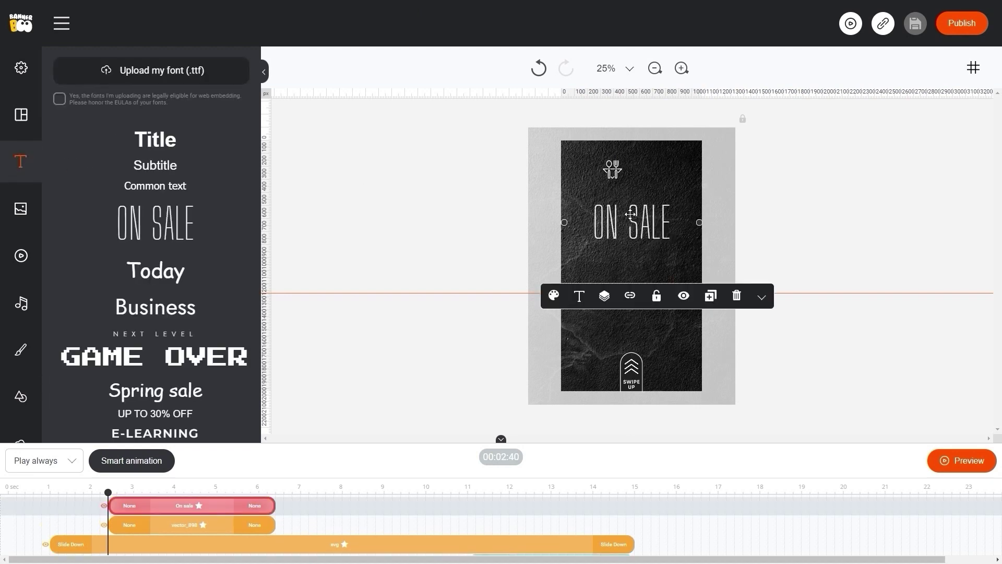
pyautogui.doubleClick(646, 219)
pyautogui.write('SI')
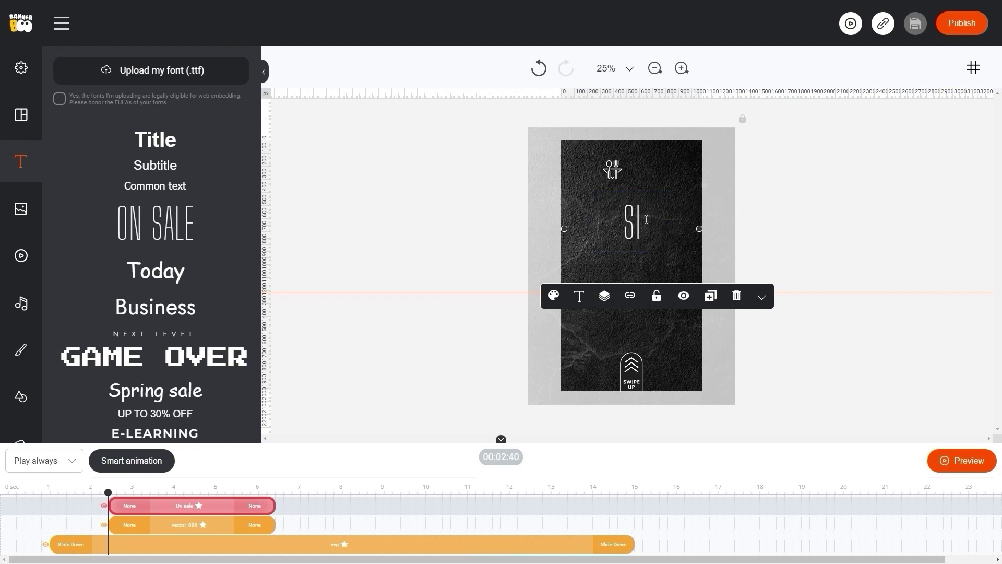
pyautogui.write('LVEN')
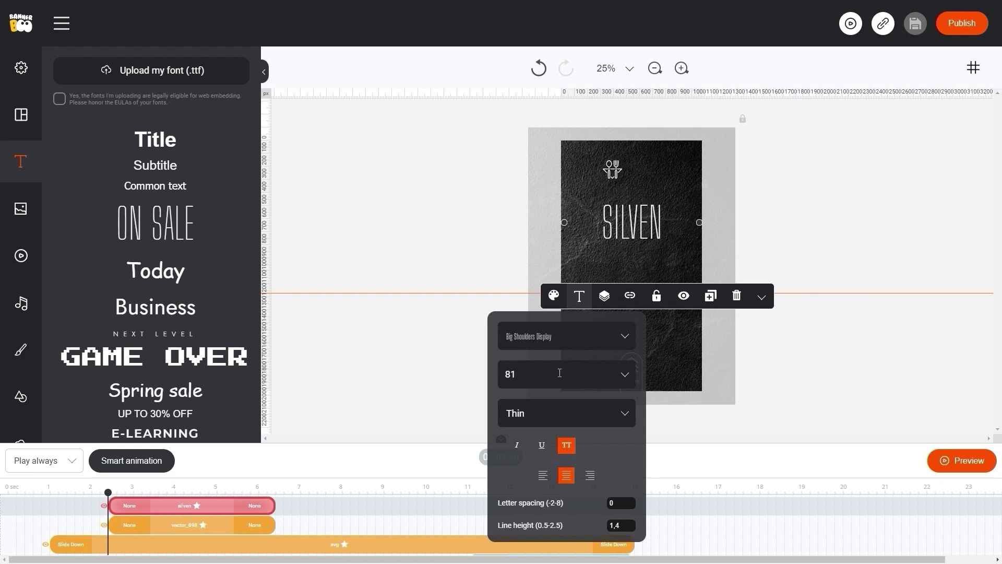
# Step: Reduce the SILVEN text's font size step by step until it suits the small logo icon
pyautogui.click(559, 372)
pyautogui.press('Down')
pyautogui.press('Down')
pyautogui.press('Down')
pyautogui.press('Down')
pyautogui.press('Down')
pyautogui.press('Down')
pyautogui.press('Down')
pyautogui.press('Down')
pyautogui.press('Down')
pyautogui.press('Down')
pyautogui.press('Down')
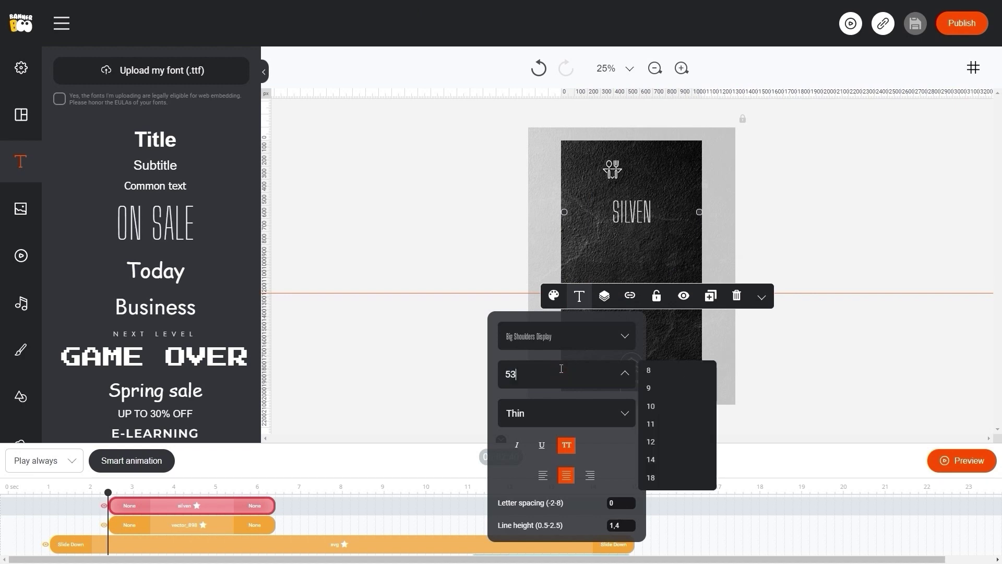
pyautogui.press('Down')
pyautogui.press('Down')
pyautogui.press('Down')
pyautogui.press('Down')
pyautogui.press('Down')
pyautogui.press('Down')
pyautogui.press('Down')
pyautogui.press('Down')
# Step: Narrow the SILVEN text box, set it directly beside the spoon-and-fork icon and centre the pair as a logo
pyautogui.moveTo(698, 205); pyautogui.dragTo(617, 205)
pyautogui.moveTo(593, 209); pyautogui.dragTo(607, 176)
pyautogui.moveTo(645, 172)
pyautogui.mouseDown()
pyautogui.moveTo(659, 175)
pyautogui.moveTo(645, 173)
pyautogui.mouseUp()
pyautogui.press('Left')
pyautogui.press('Left')
pyautogui.press('Left')
pyautogui.press('Left')
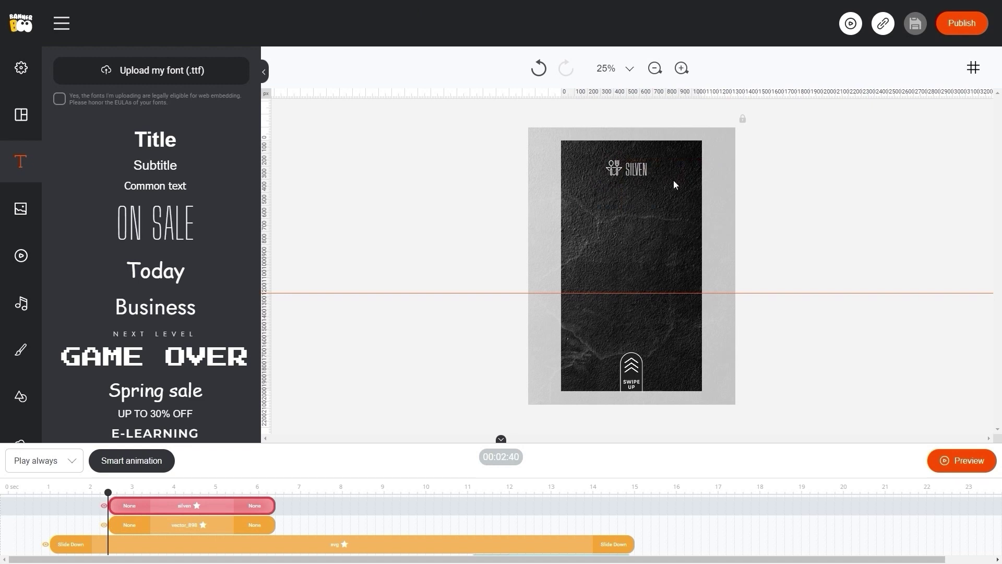
pyautogui.press('Left')
pyautogui.press('Left')
pyautogui.press('Left')
pyautogui.moveTo(593, 152); pyautogui.dragTo(624, 169)
pyautogui.click(814, 190)
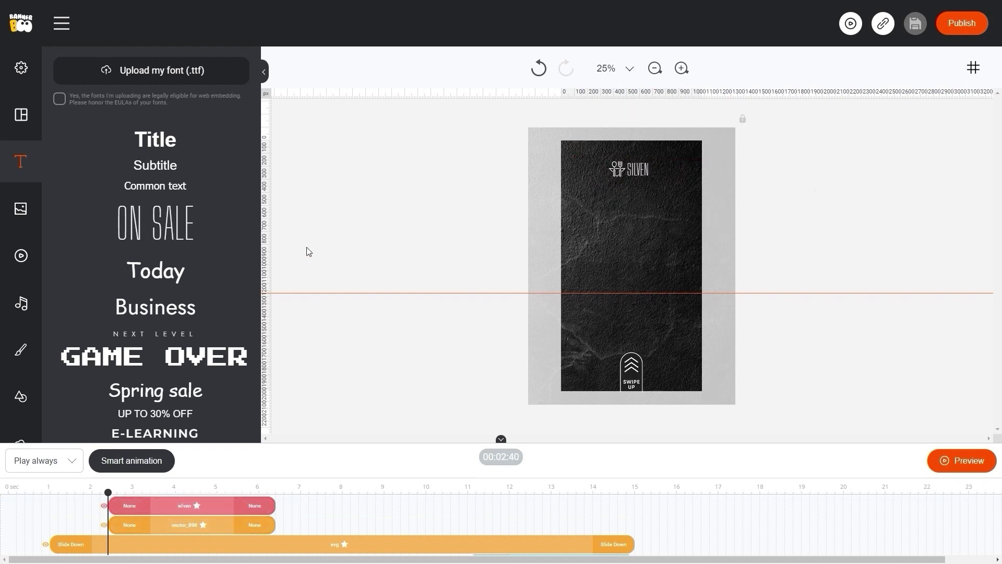
# Step: Add another ON SALE text preset mid-banner, reword it "COME AND TASTE" and reduce its font size to fit one line
pyautogui.moveTo(178, 226); pyautogui.dragTo(688, 277)
pyautogui.moveTo(688, 278); pyautogui.dragTo(675, 240)
pyautogui.doubleClick(640, 229)
pyautogui.write('come and tas')
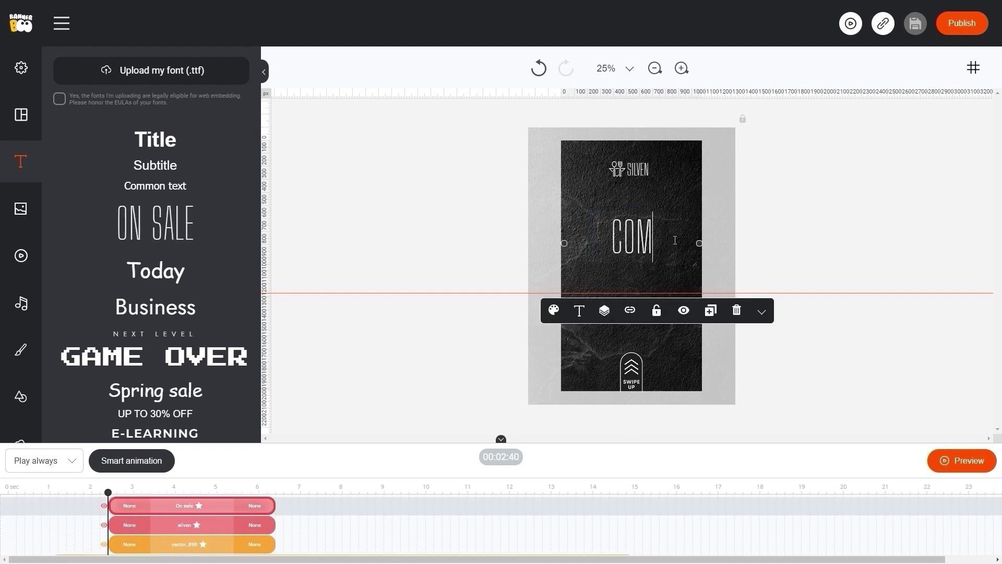
pyautogui.click(580, 311)
pyautogui.doubleClick(563, 387)
pyautogui.write('50')
# Step: Duplicate the COME AND TASTE text, place the copy beneath it and reword it "FRIDAY SET"
pyautogui.click(711, 310)
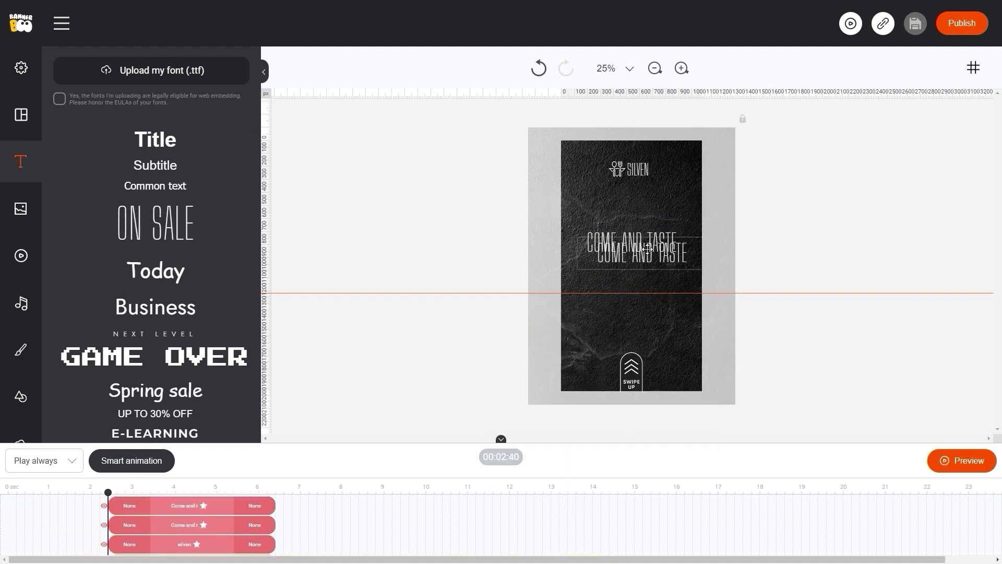
pyautogui.moveTo(643, 254); pyautogui.dragTo(633, 270)
pyautogui.doubleClick(632, 269)
pyautogui.write('friday set')
pyautogui.click(814, 271)
# Step: Colour COME AND TASTE golden orange and position it with FRIDAY SET as a centred two-line headline
pyautogui.click(631, 243)
pyautogui.click(554, 197)
pyautogui.click(581, 306)
pyautogui.moveTo(496, 222); pyautogui.dragTo(773, 308)
pyautogui.moveTo(651, 272); pyautogui.dragTo(651, 277)
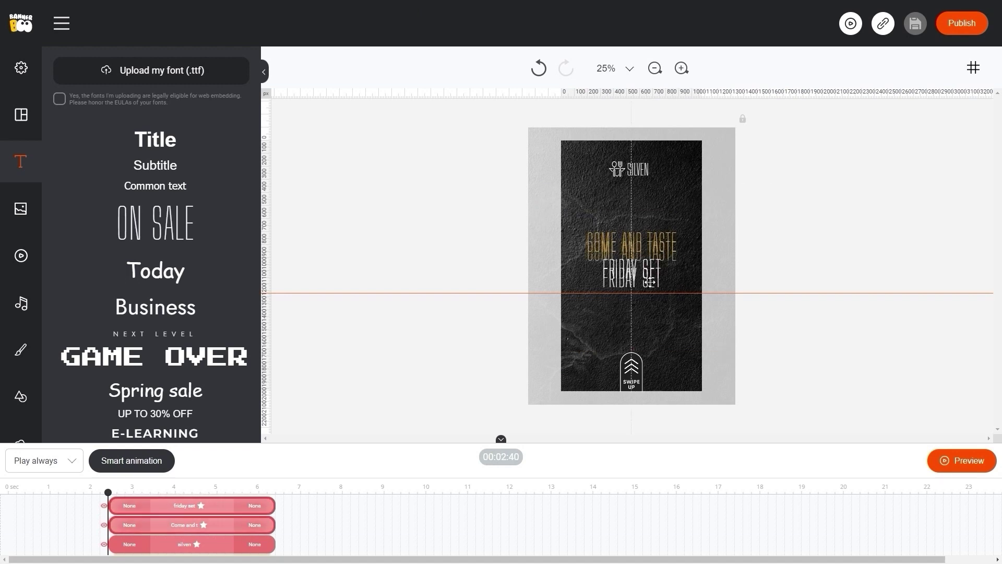
pyautogui.click(633, 247)
pyautogui.doubleClick(268, 293)
pyautogui.moveTo(490, 225); pyautogui.dragTo(870, 292)
# Step: Set the font weight of COME AND TASTE and FRIDAY SET to Light
pyautogui.click(658, 249)
pyautogui.click(579, 203)
pyautogui.click(659, 335)
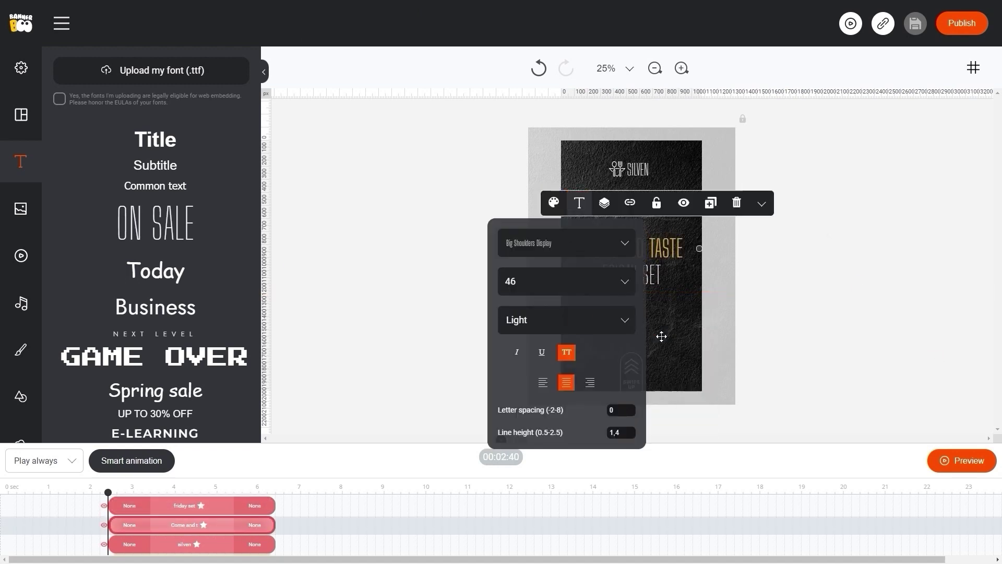
pyautogui.click(652, 275)
pyautogui.click(579, 336)
pyautogui.click(561, 452)
pyautogui.click(659, 469)
# Step: Enlarge the timeline and stretch the SILVEN text and icon layers from 0 to 15 seconds
pyautogui.moveTo(374, 443); pyautogui.dragTo(373, 337)
pyautogui.moveTo(235, 458); pyautogui.dragTo(134, 458)
pyautogui.moveTo(174, 459); pyautogui.dragTo(636, 458)
pyautogui.moveTo(229, 439); pyautogui.dragTo(636, 439)
# Step: Move the COME AND TASTE and FRIDAY SET layers below the food images, running from 0 to about 3.7 seconds
pyautogui.moveTo(221, 422); pyautogui.dragTo(121, 536)
pyautogui.moveTo(264, 401); pyautogui.dragTo(164, 517)
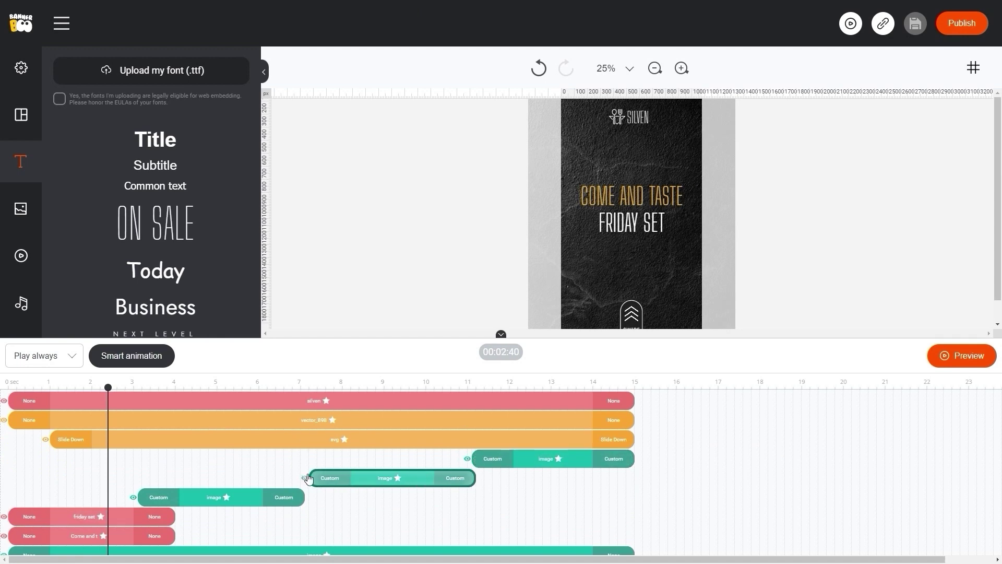
pyautogui.moveTo(360, 338); pyautogui.dragTo(360, 401)
pyautogui.click(92, 448)
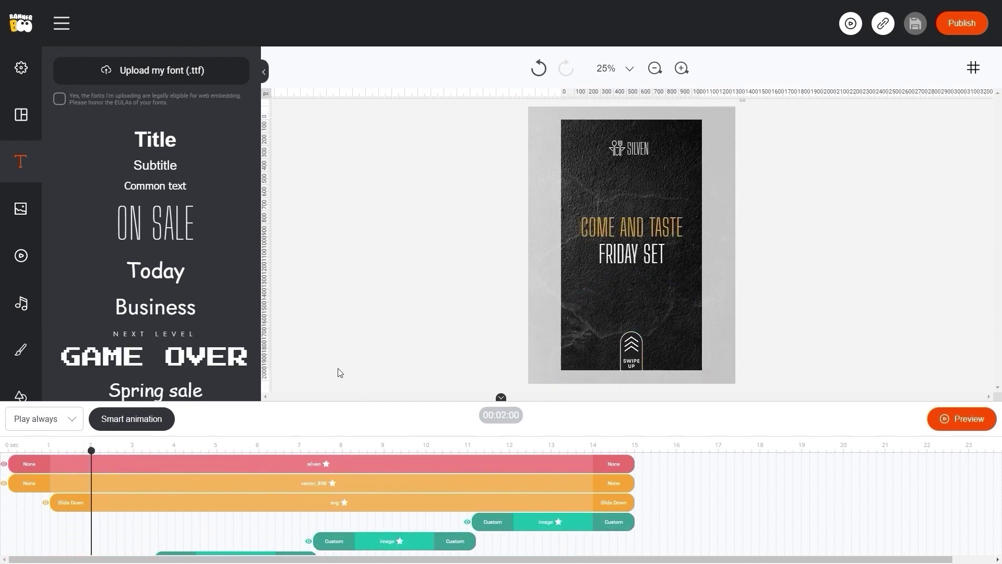
# Step: Copy the COME AND TASTE text and place the copy's layer at about 3.7 to 7.4 seconds, under the salad layer
pyautogui.click(632, 227)
pyautogui.hotkey('ctrl', 'c')
pyautogui.hotkey('ctrl', 'v')
pyautogui.scroll(-2, 261, 501)
pyautogui.moveTo(95, 505); pyautogui.dragTo(249, 483)
pyautogui.click(246, 448)
# Step: Move the copied headline up above the salad and reword it "$18.99 ONLY"
pyautogui.moveTo(659, 235); pyautogui.dragTo(649, 199)
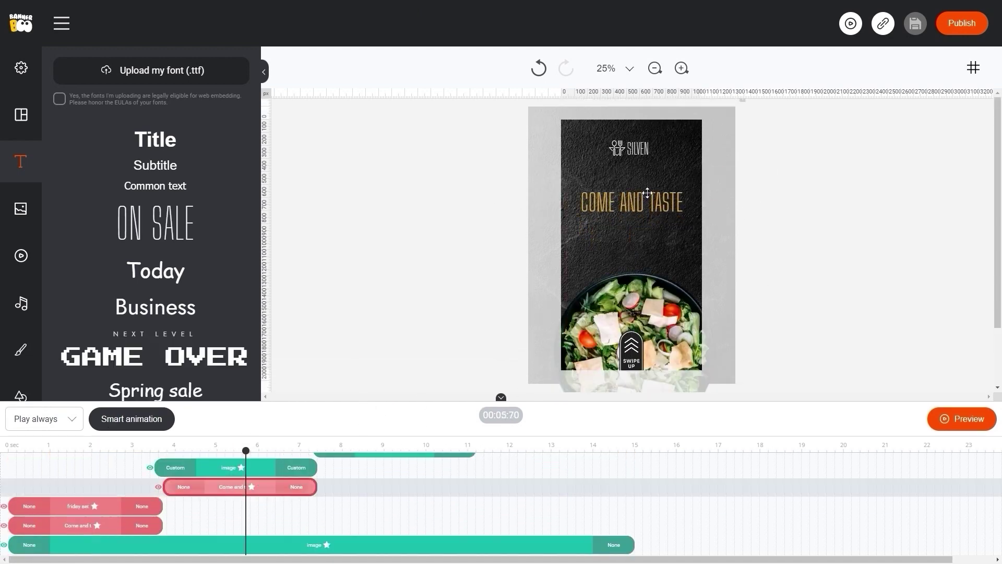
pyautogui.doubleClick(649, 199)
pyautogui.hotkey('ctrl', 'a')
pyautogui.write('ON')
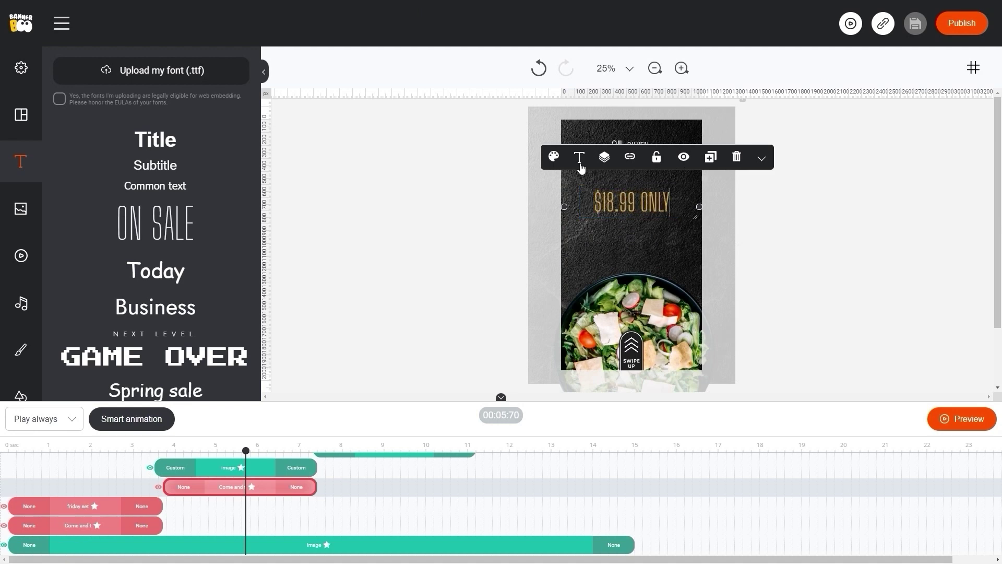
# Step: Duplicate the price text, lower the original slightly and reword the copy above it "WHOLE SET FOR"
pyautogui.hotkey('ctrl', 'c')
pyautogui.hotkey('ctrl', 'v')
pyautogui.click(633, 201)
pyautogui.moveTo(632, 202)
pyautogui.mouseDown()
pyautogui.moveTo(633, 173)
pyautogui.moveTo(632, 208)
pyautogui.mouseUp()
pyautogui.click(580, 263)
pyautogui.doubleClick(636, 173)
pyautogui.write('WHOL')
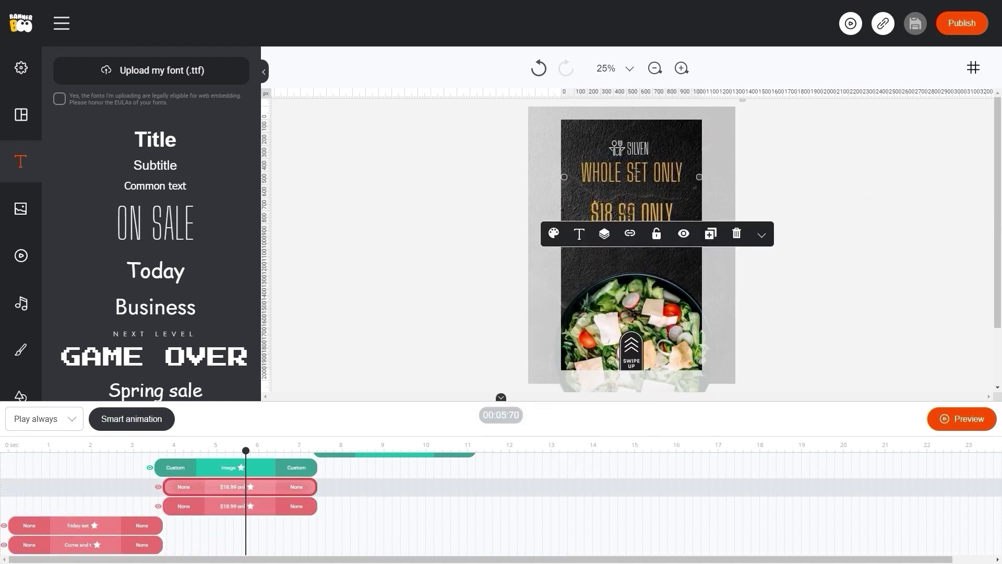
# Step: Colour WHOLE SET FOR white and reduce its font size so it is smaller than the price
pyautogui.click(580, 233)
pyautogui.click(554, 233)
pyautogui.click(504, 272)
pyautogui.click(579, 255)
# Step: Add a copy of the price text between the price and the salad and reword it "CHEESE SALAD"
pyautogui.moveTo(633, 171); pyautogui.dragTo(648, 243)
pyautogui.click(543, 337)
pyautogui.click(683, 219)
pyautogui.click(708, 268)
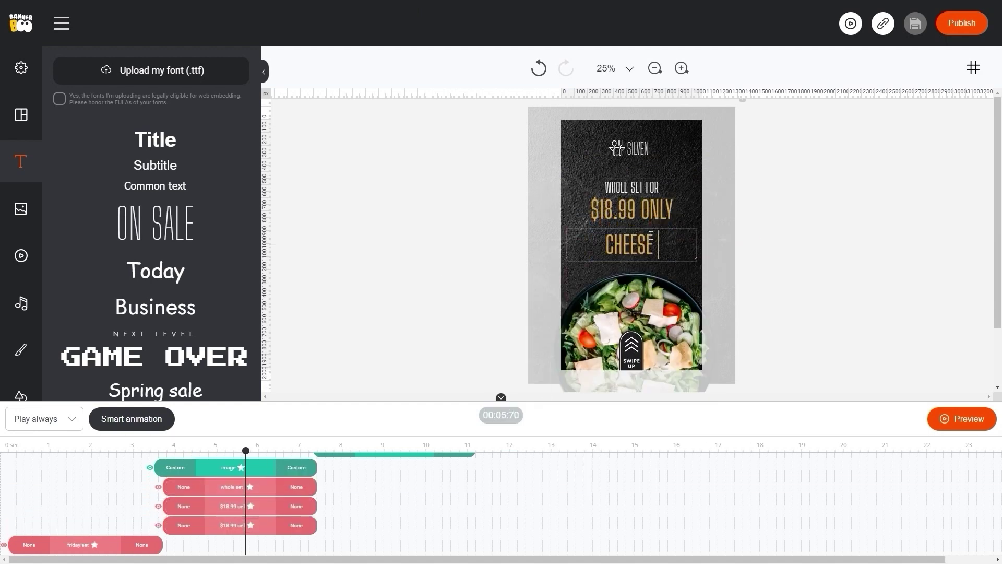
pyautogui.write('SALAD')
# Step: Colour the CHEESE SALAD caption white and set its font size to 40
pyautogui.click(693, 244)
pyautogui.click(579, 200)
pyautogui.click(549, 319)
pyautogui.click(553, 200)
pyautogui.click(580, 200)
pyautogui.moveTo(504, 277); pyautogui.dragTo(815, 278)
pyautogui.write('40')
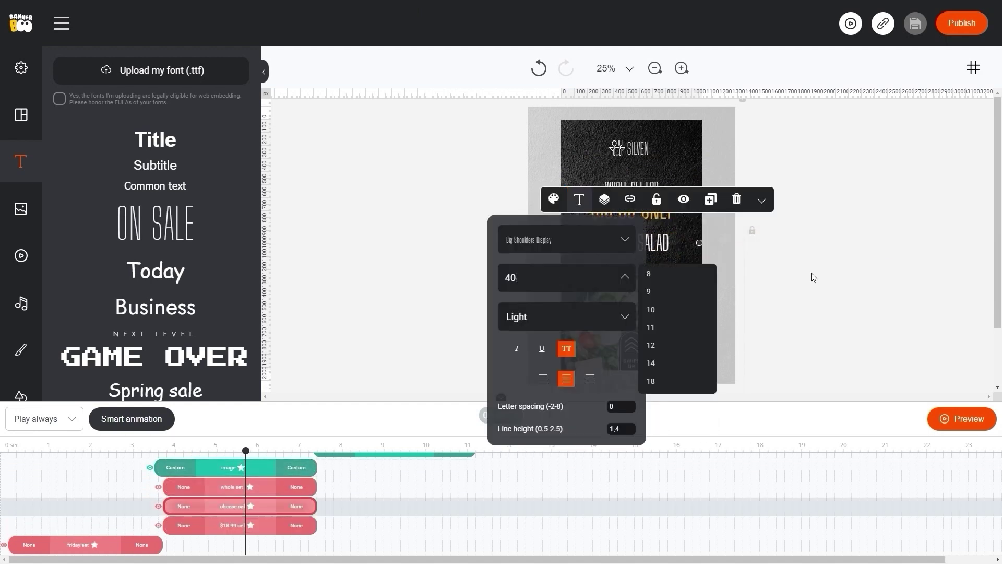
pyautogui.click(814, 278)
# Step: Select the CHEESE SALAD, price and WHOLE SET FOR texts together and fine-tune their placement above the salad
pyautogui.click(658, 243)
pyautogui.keyDown('shift'); pyautogui.click(642, 199); pyautogui.keyUp('shift')
pyautogui.keyDown('shift'); pyautogui.click(631, 180); pyautogui.keyUp('shift')
pyautogui.click(807, 210)
# Step: Duplicate the CHEESE SALAD caption for the pasta dish, align it on the same spot and reword it to start with "+ CHEESE"
pyautogui.click(658, 246)
pyautogui.click(711, 204)
pyautogui.moveTo(679, 252); pyautogui.dragTo(666, 246)
pyautogui.doubleClick(641, 247)
# Step: Duplicate the pasta caption, place its layer at about 11.3 to 15 seconds and reword it to start with "+ BERRY" for the waffles
pyautogui.click(710, 203)
pyautogui.moveTo(265, 509); pyautogui.dragTo(423, 523)
pyautogui.click(567, 447)
pyautogui.click(615, 247)
pyautogui.doubleClick(668, 249)
pyautogui.click(674, 249)
pyautogui.click(675, 249)
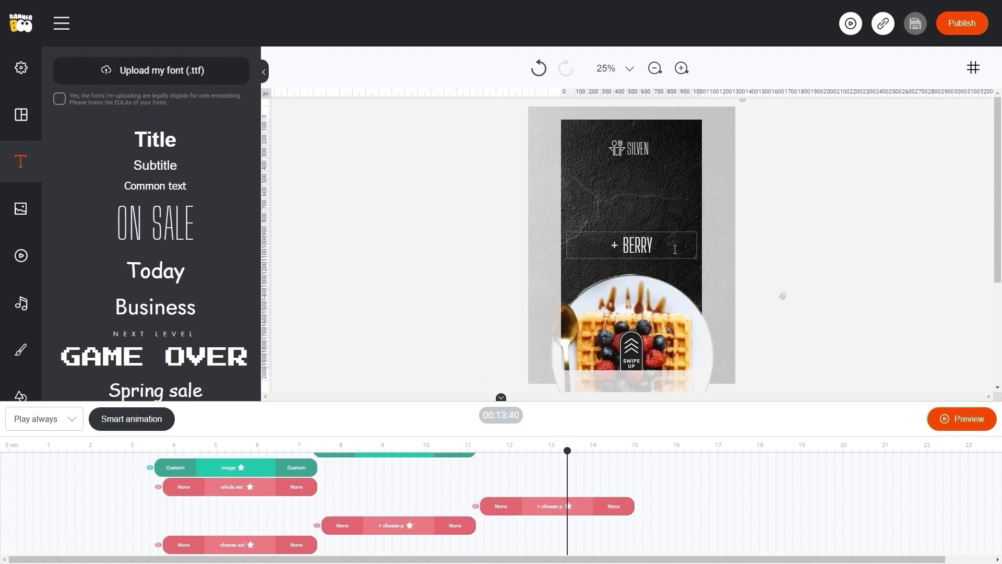
# Step: Group the WHOLE SET FOR and $18.99 ONLY layers on the timeline and stretch both to end at 15 seconds
pyautogui.moveTo(548, 401); pyautogui.dragTo(548, 296)
pyautogui.moveTo(258, 491); pyautogui.dragTo(259, 430)
pyautogui.moveTo(316, 411); pyautogui.dragTo(633, 411)
pyautogui.moveTo(248, 430); pyautogui.dragTo(566, 430)
pyautogui.moveTo(482, 430); pyautogui.dragTo(159, 431)
pyautogui.click(387, 342)
# Step: Shrink the timeline and preview the banner animation with its new captions, then stop playback
pyautogui.moveTo(554, 297); pyautogui.dragTo(555, 487)
pyautogui.click(962, 505)
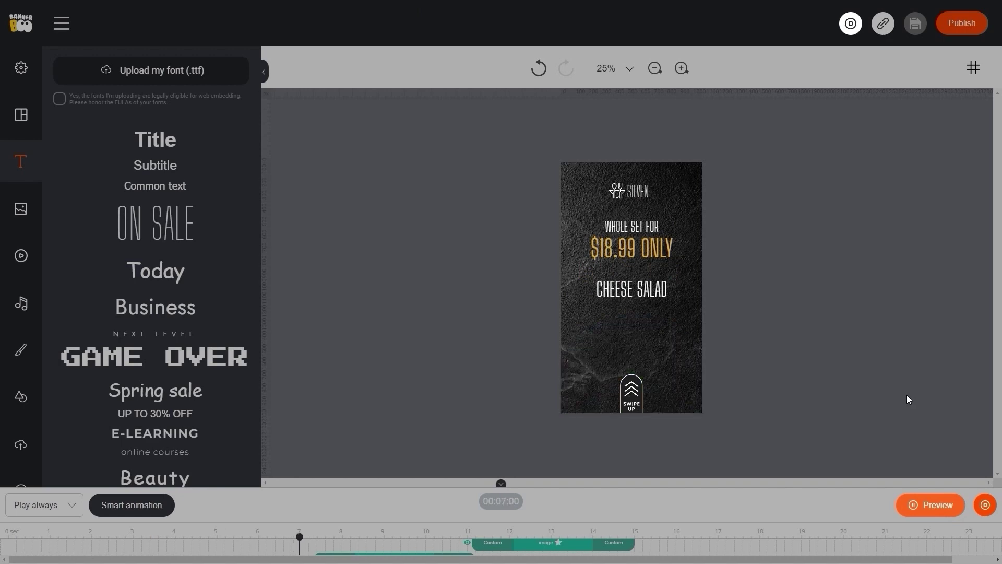
pyautogui.click(984, 504)
# Step: Adjust the dish caption's position beneath the price and check the frames at about 13, 6, 9 and 2 seconds
pyautogui.click(652, 288)
pyautogui.click(690, 236)
pyautogui.moveTo(652, 285); pyautogui.dragTo(634, 288)
pyautogui.click(546, 532)
pyautogui.click(250, 532)
pyautogui.click(397, 533)
pyautogui.click(87, 532)
# Step: Expand the timeline and set the COME AND TASTE text to enter with Slide Right and exit with Slide Left
pyautogui.moveTo(389, 487); pyautogui.dragTo(402, 342)
pyautogui.scroll(-1, 418, 444)
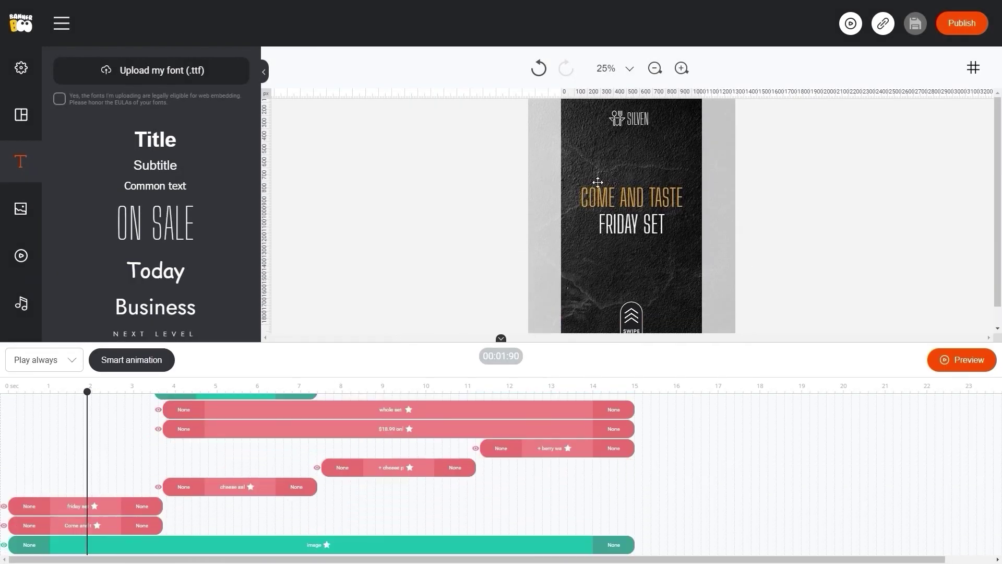
pyautogui.click(609, 192)
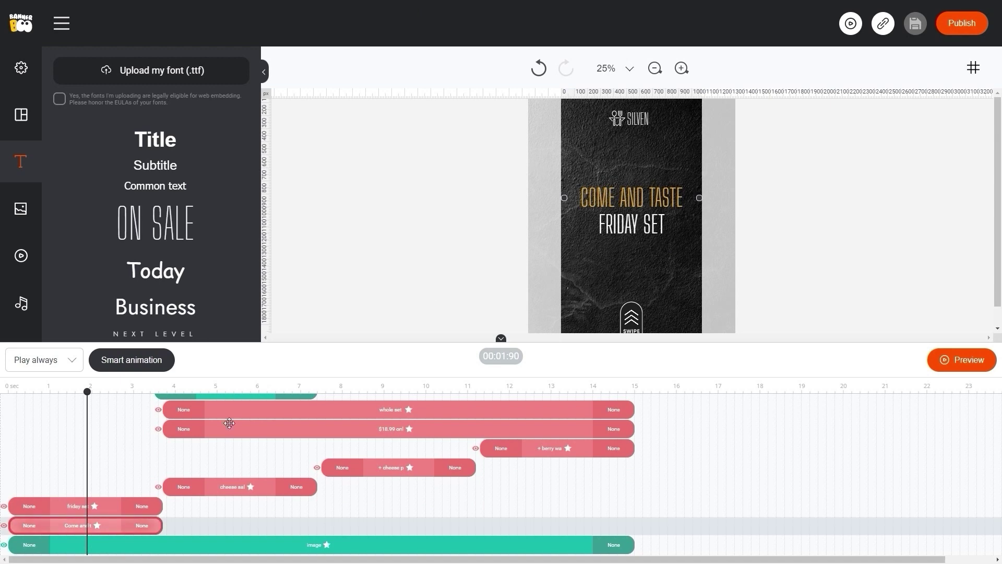
pyautogui.click(39, 526)
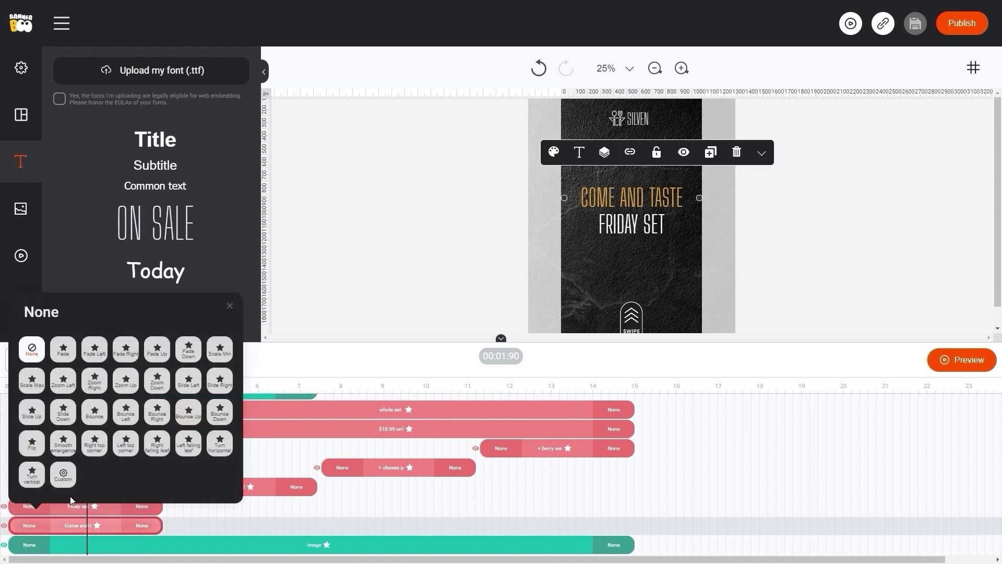
pyautogui.click(220, 381)
pyautogui.click(142, 526)
pyautogui.click(301, 381)
# Step: Change the COME AND TASTE text's entrance to Fade Right and its exit to Fade Left
pyautogui.click(31, 526)
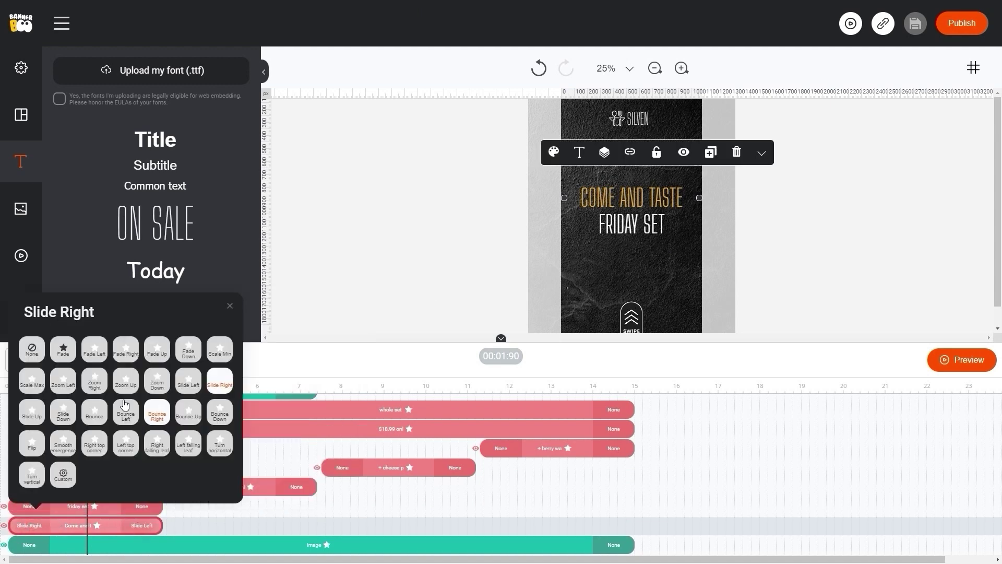
pyautogui.click(125, 350)
pyautogui.click(144, 526)
pyautogui.click(207, 349)
# Step: Give the FRIDAY SET text custom in and out animations
pyautogui.click(31, 506)
pyautogui.click(140, 511)
pyautogui.click(238, 331)
pyautogui.click(835, 271)
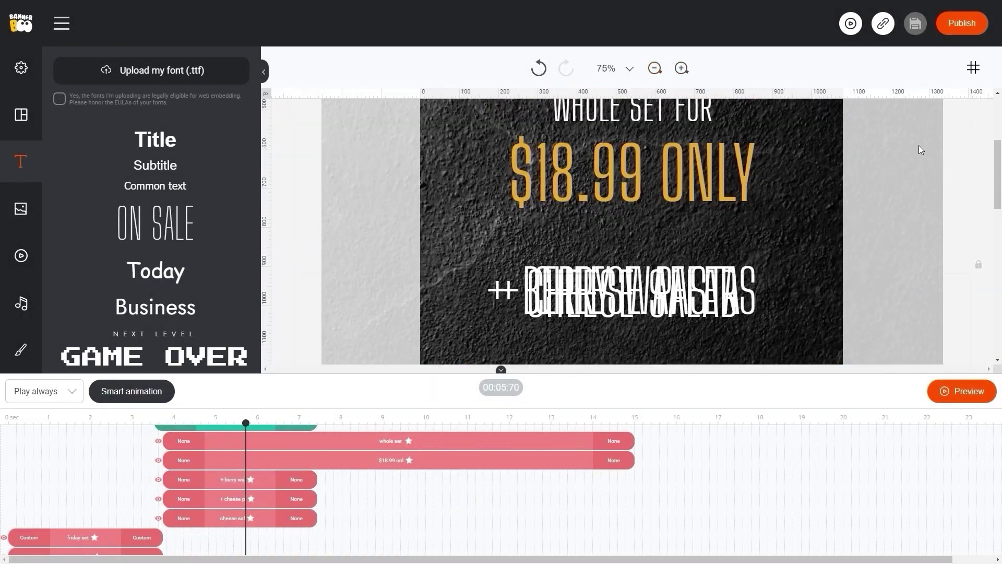
# Step: Apply custom in and out animations to the price and dish texts, and restart the pasta caption at about 7.5 seconds and the berry caption at 11.3
pyautogui.scroll(-2, 921, 150)
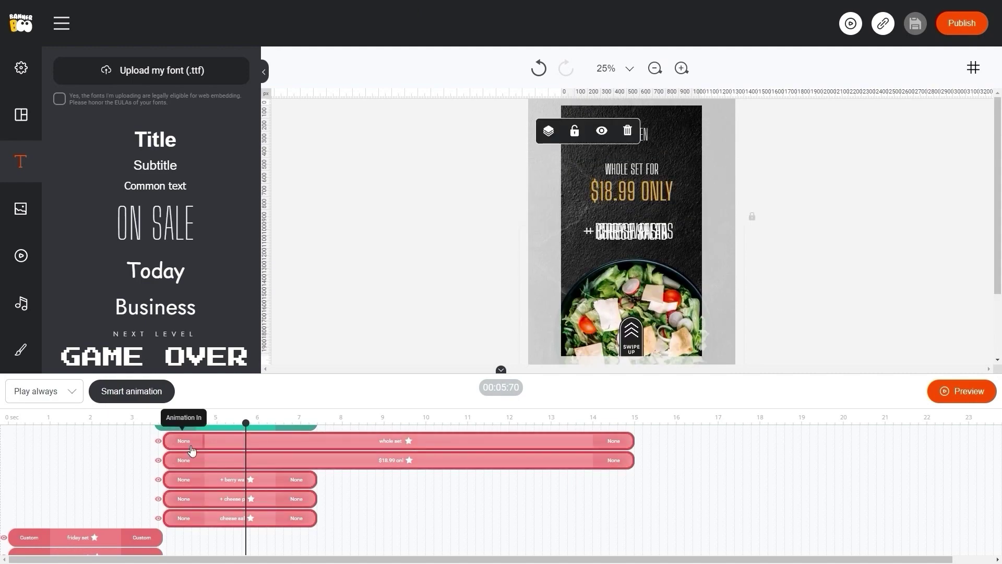
pyautogui.click(184, 441)
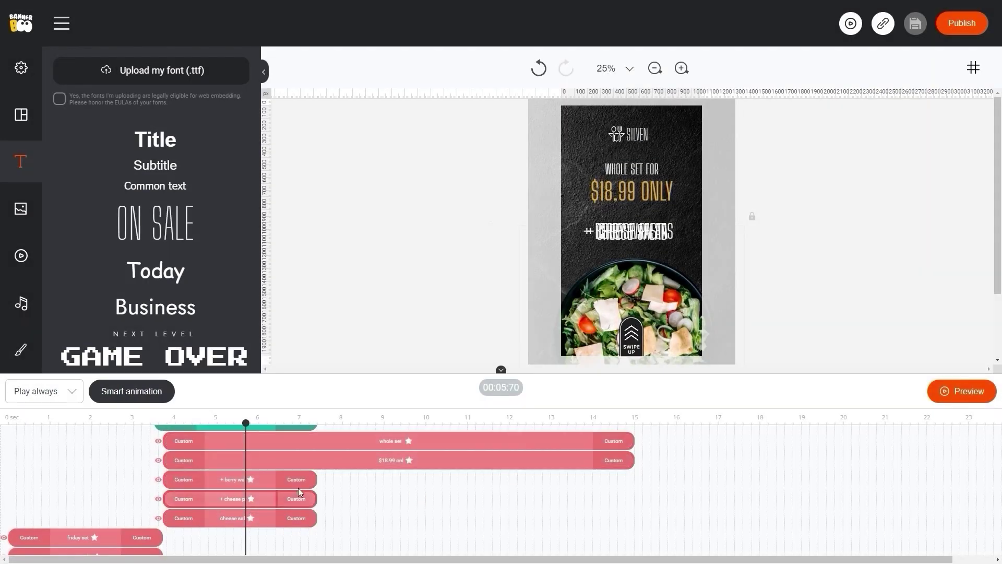
pyautogui.moveTo(269, 499); pyautogui.dragTo(427, 499)
pyautogui.moveTo(240, 479); pyautogui.dragTo(578, 479)
# Step: Extend the WHOLE SET FOR and $18.99 ONLY layers to start at about 3.5 seconds on the timeline
pyautogui.scroll(2, 441, 480)
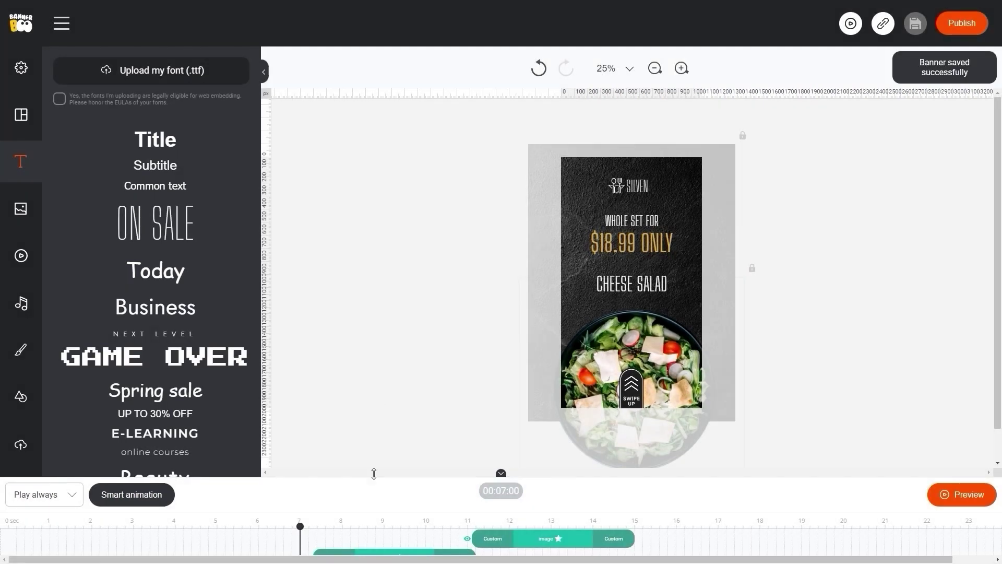
pyautogui.moveTo(373, 476); pyautogui.dragTo(431, 192)
pyautogui.moveTo(162, 367); pyautogui.dragTo(156, 391)
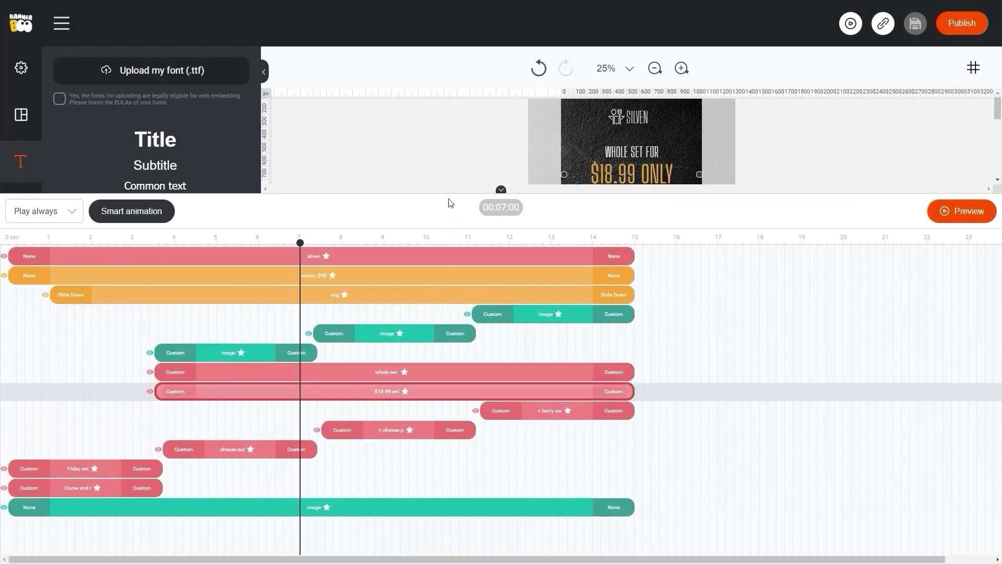
# Step: Shrink the timeline, preview the animated banner and check the frame at 7 seconds
pyautogui.moveTo(450, 192); pyautogui.dragTo(917, 478)
pyautogui.click(950, 498)
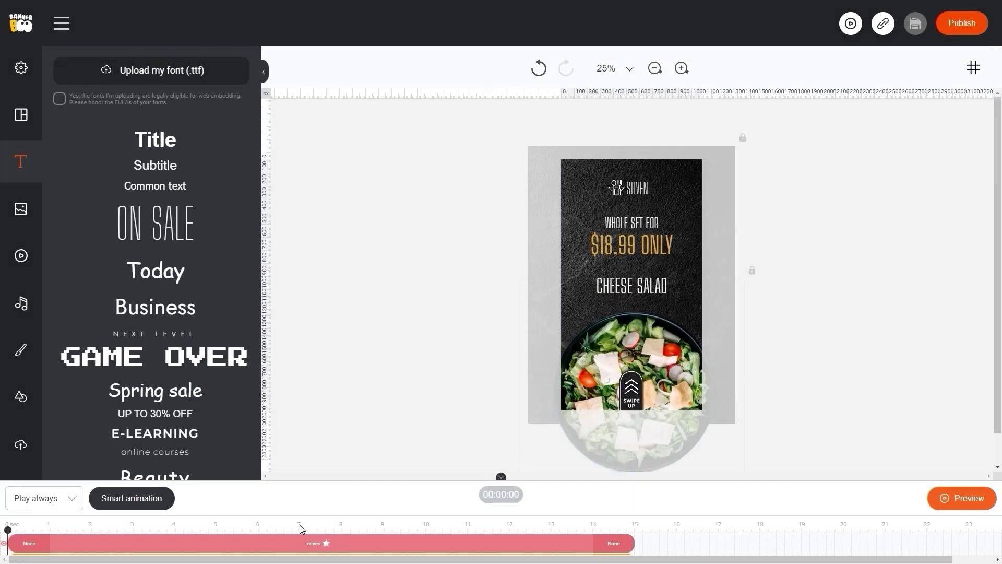
pyautogui.click(299, 525)
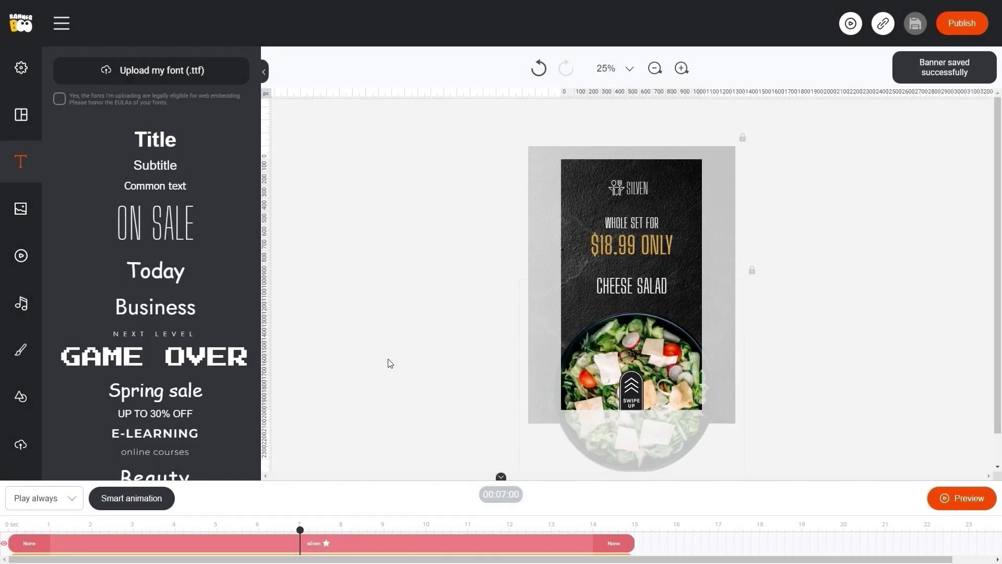
# Step: Browse the Unminus audio library and add a music track to the banner
pyautogui.click(20, 304)
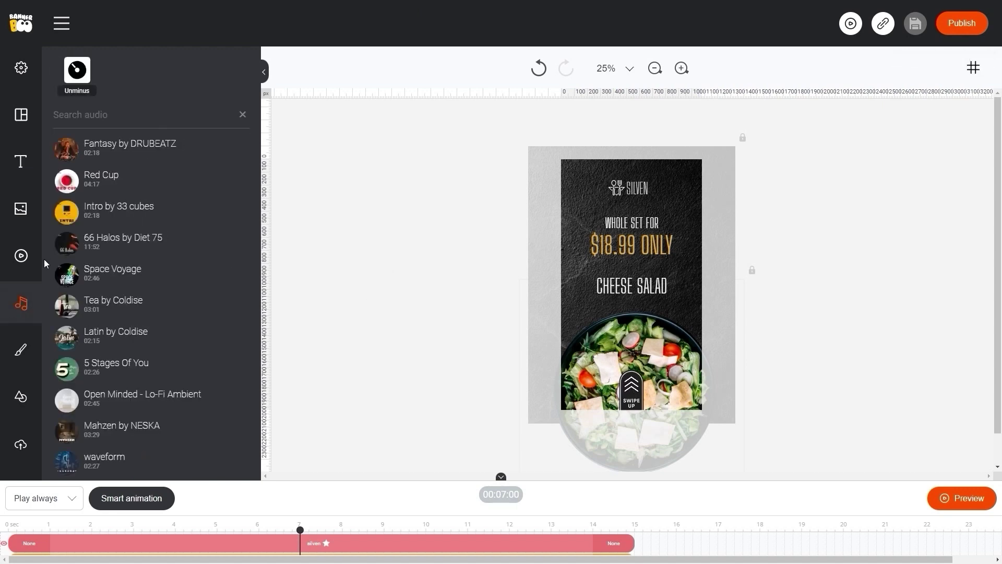
pyautogui.scroll(-9, 156, 270)
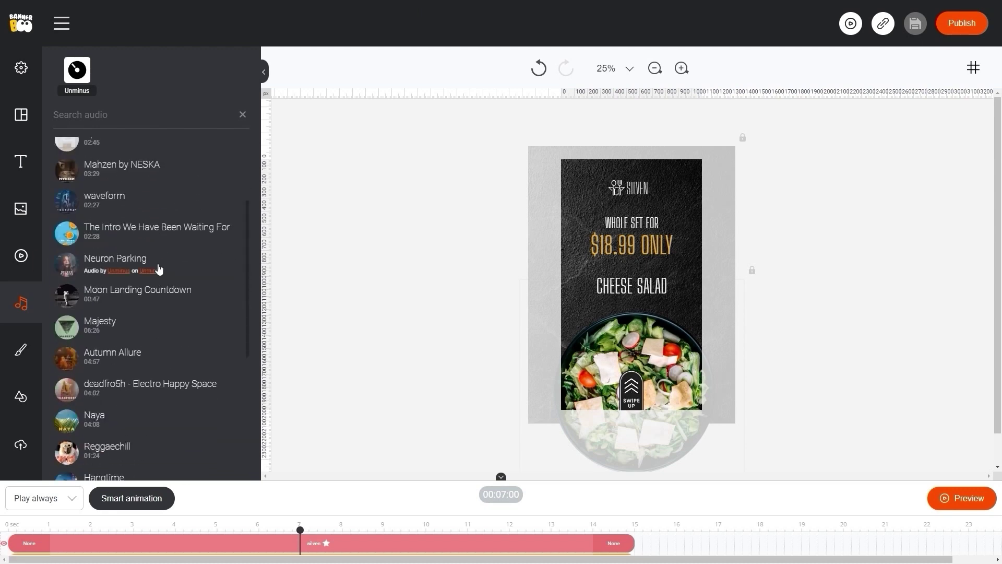
pyautogui.scroll(-5, 156, 266)
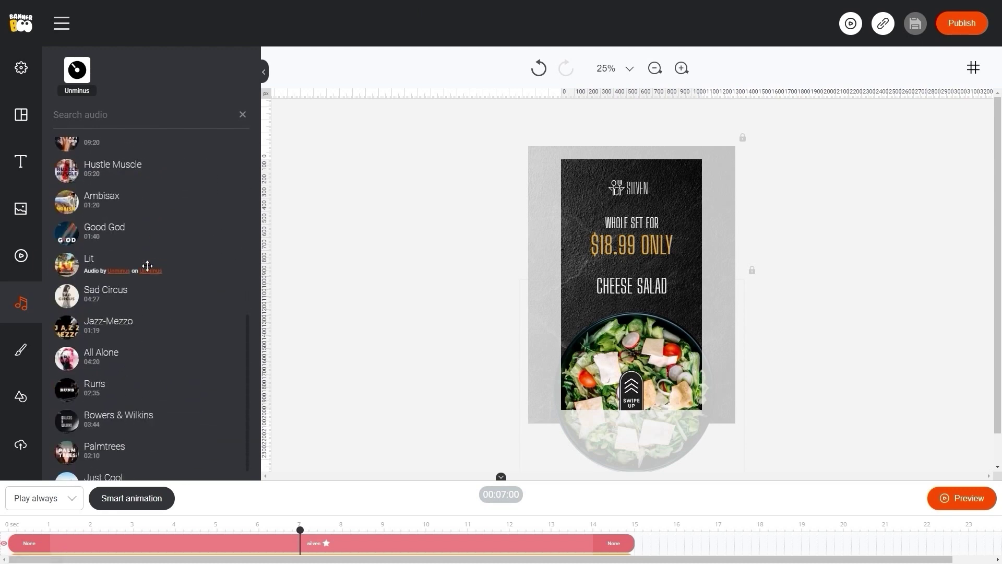
pyautogui.click(61, 260)
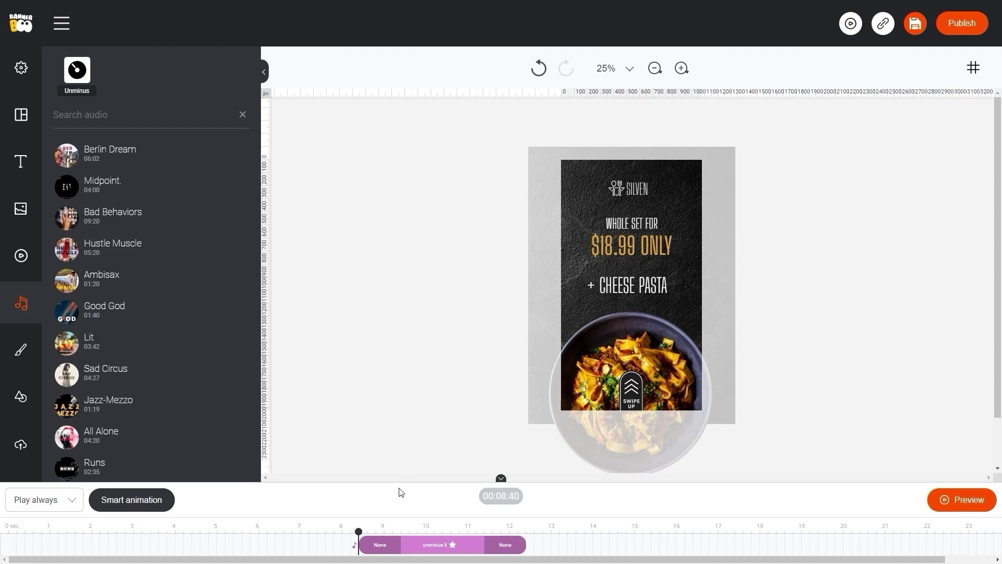
# Step: Move the music layer to the start of the timeline and stretch it to end at 15 seconds
pyautogui.moveTo(402, 475); pyautogui.dragTo(404, 426)
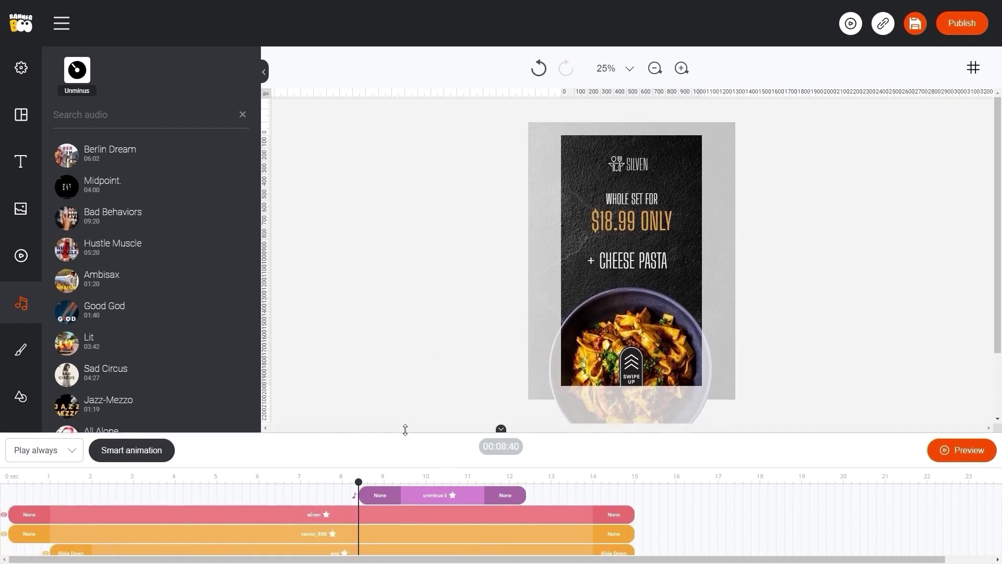
pyautogui.moveTo(469, 489); pyautogui.dragTo(74, 479)
pyautogui.moveTo(175, 488); pyautogui.dragTo(636, 488)
# Step: Set the music layer to fade in over about 1.6 seconds and fade out at its end
pyautogui.click(37, 496)
pyautogui.click(63, 460)
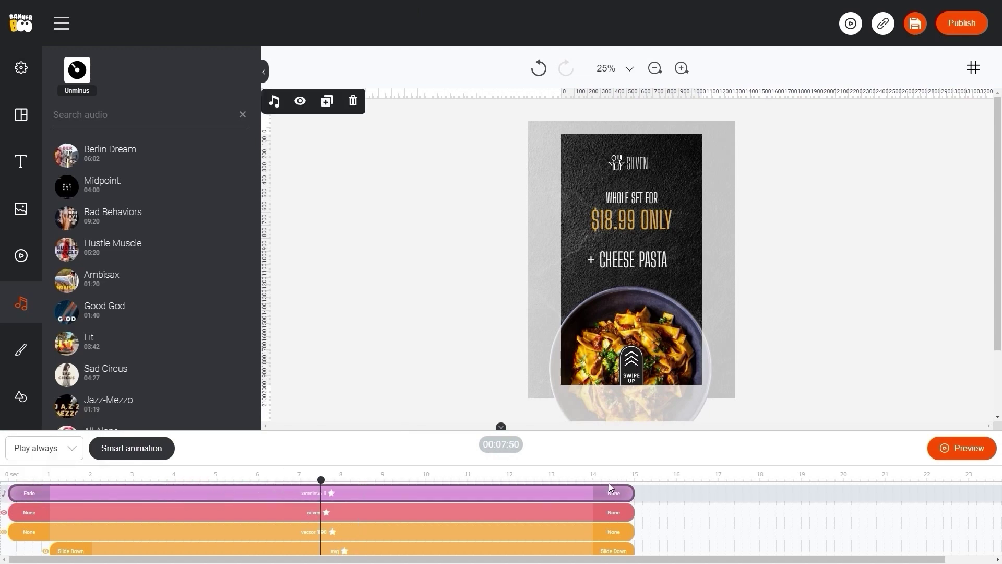
pyautogui.click(613, 490)
pyautogui.click(644, 445)
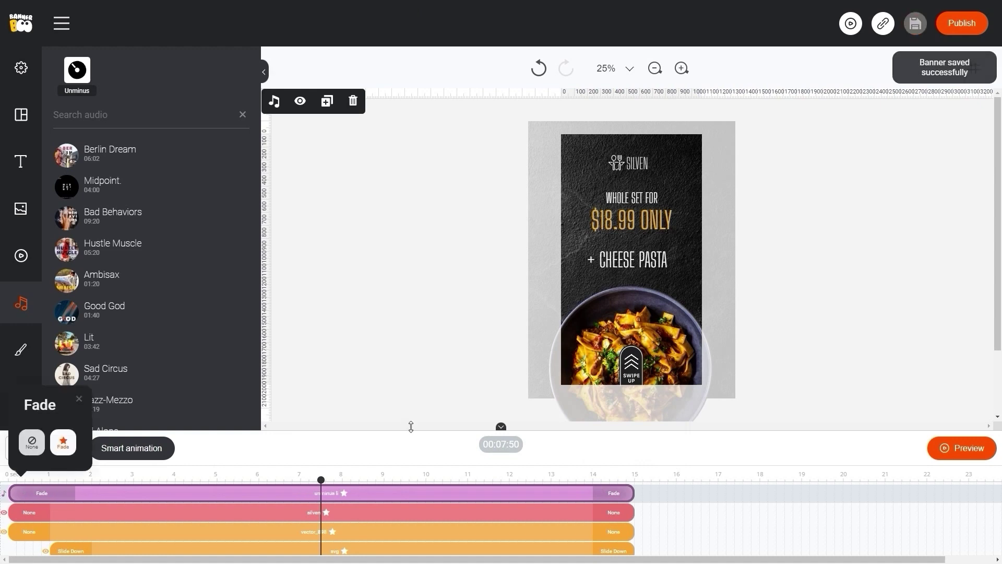
# Step: Shrink the timeline, preview the banner with its music and check the frames at about 8.5 and 6.1 seconds
pyautogui.moveTo(412, 431); pyautogui.dragTo(411, 468)
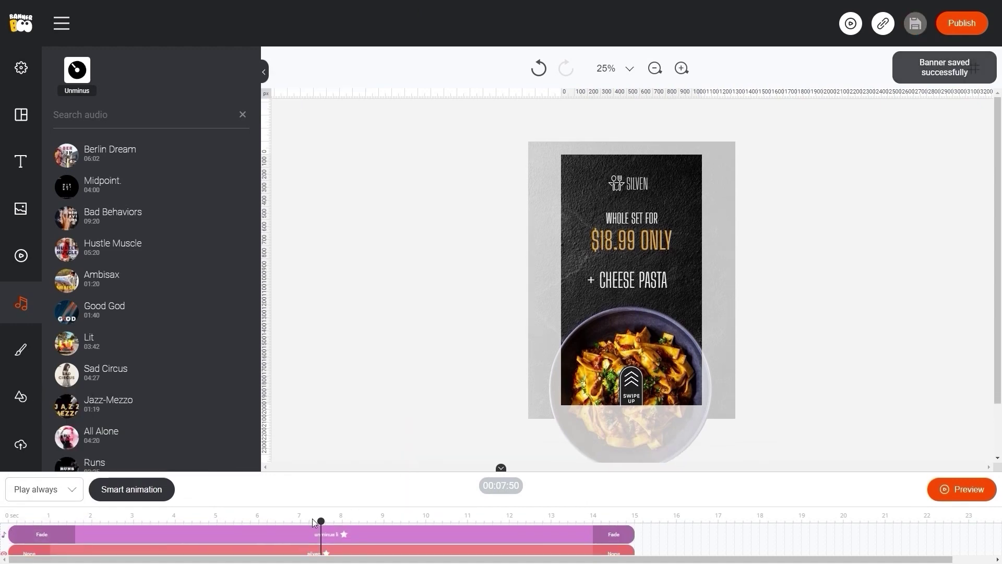
pyautogui.press('space')
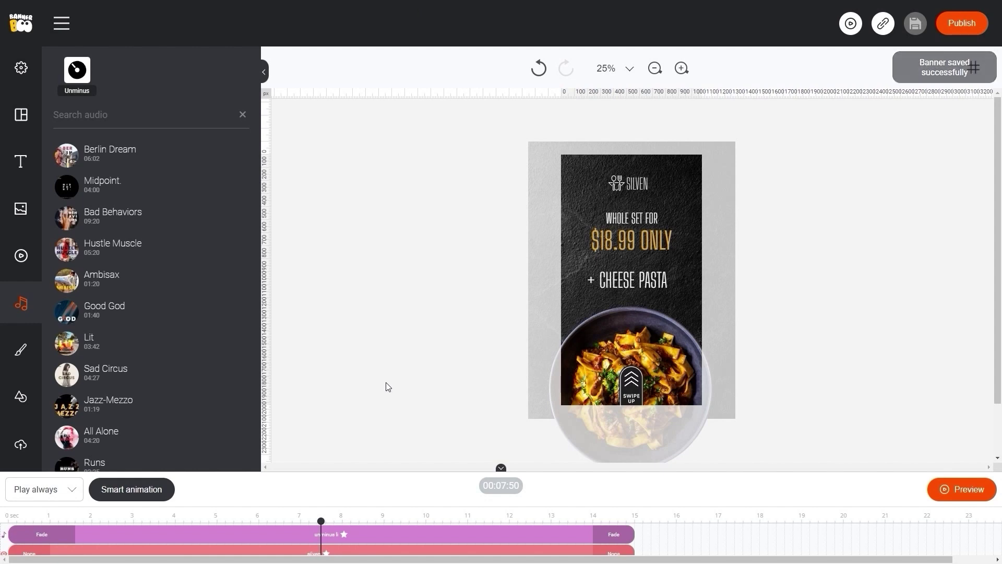
pyautogui.click(960, 489)
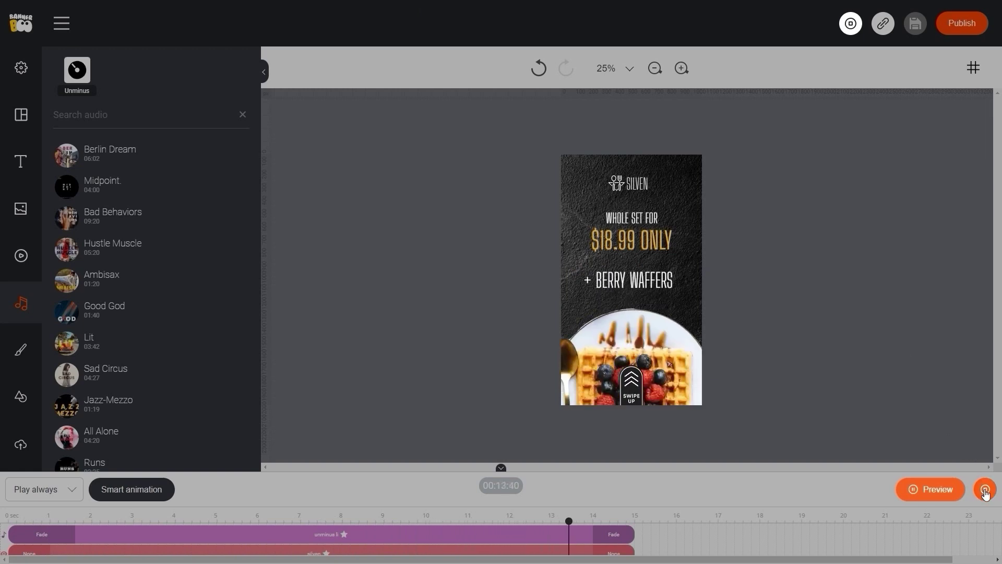
pyautogui.click(362, 517)
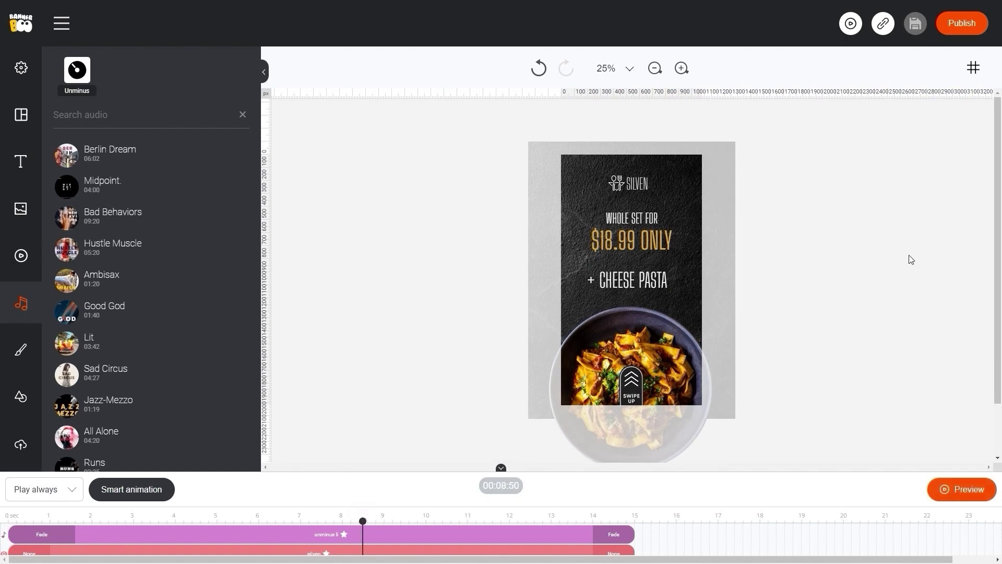
pyautogui.click(263, 518)
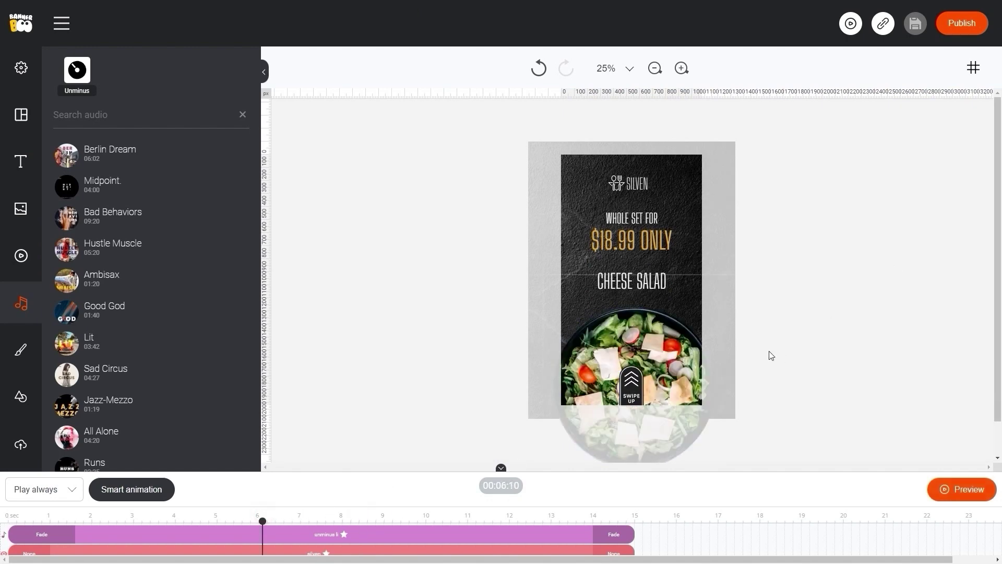
# Step: Convert the finished banner to MP4 and dismiss the export notification
pyautogui.click(961, 27)
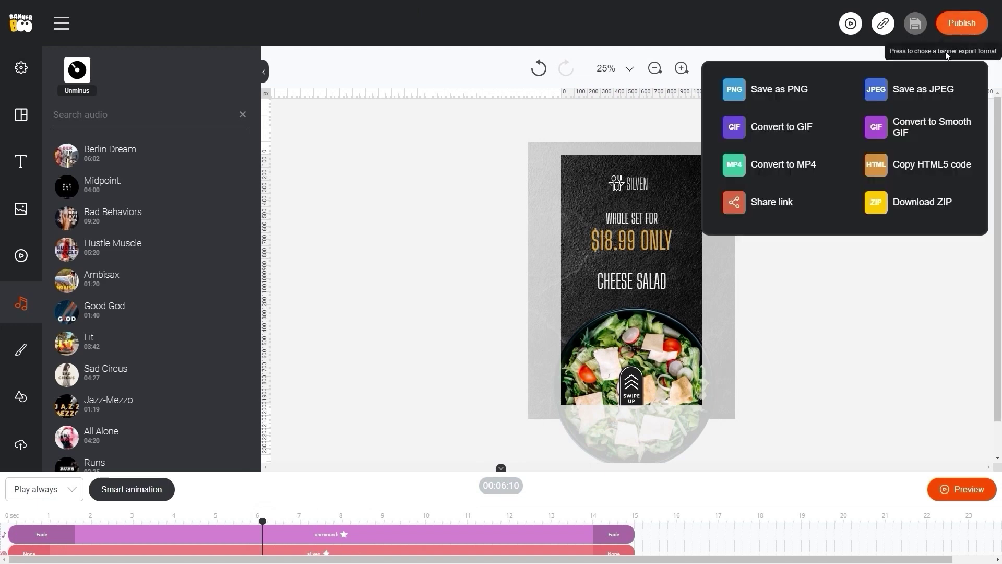
pyautogui.click(797, 166)
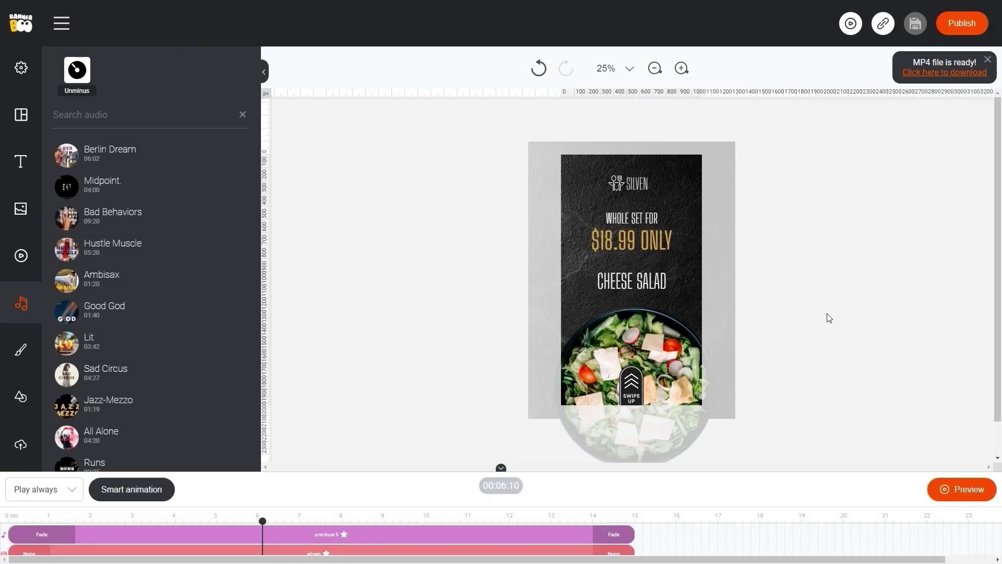
pyautogui.click(988, 61)
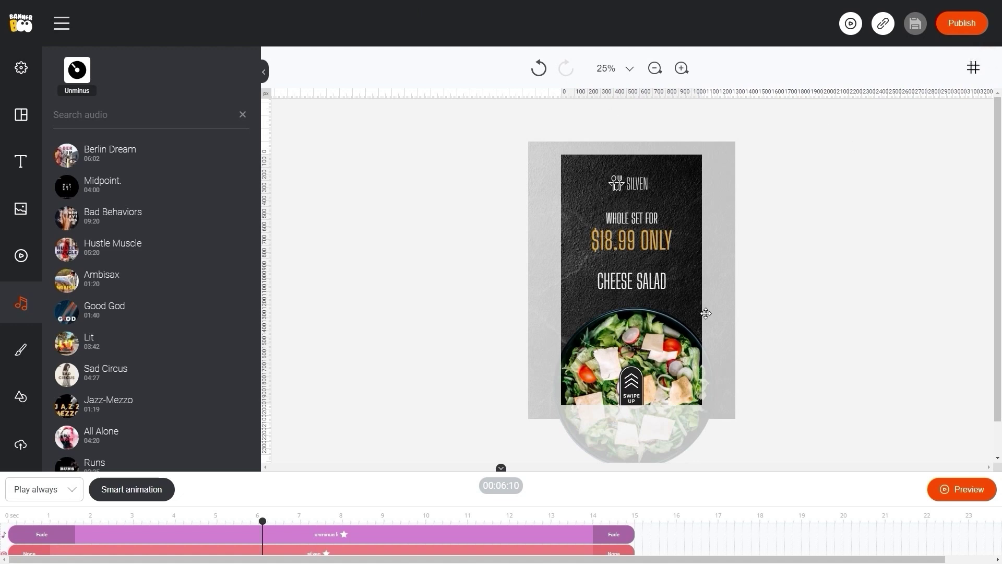